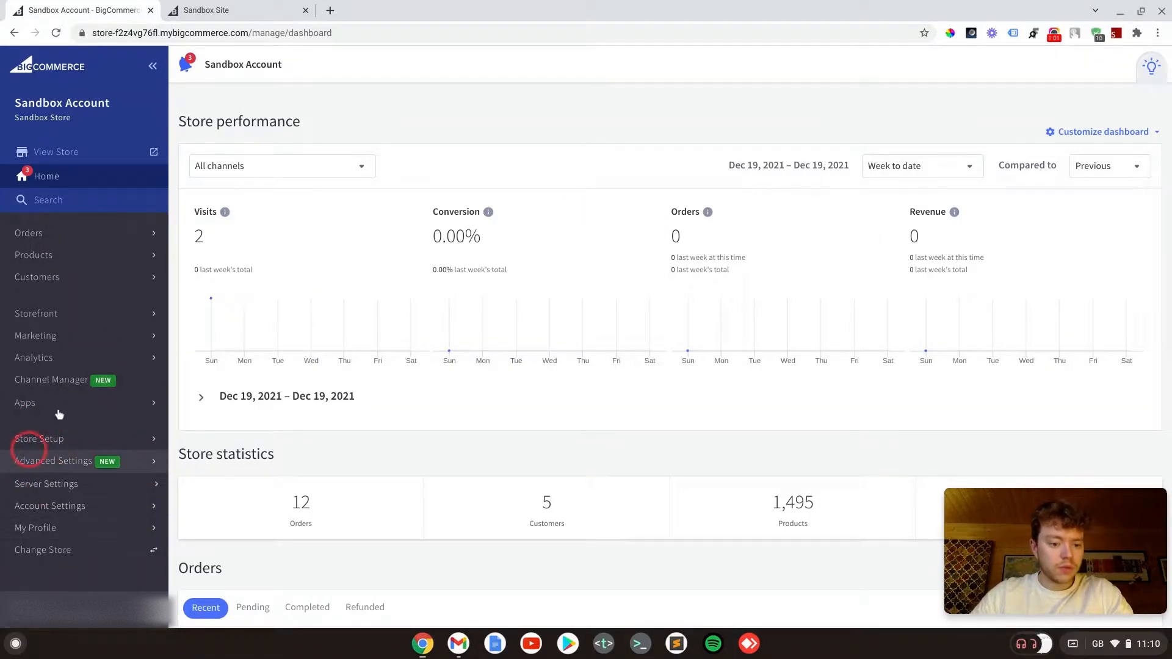
- Open the 301 redirects settings under Server Settings and add a new redirect row
click(77, 485)
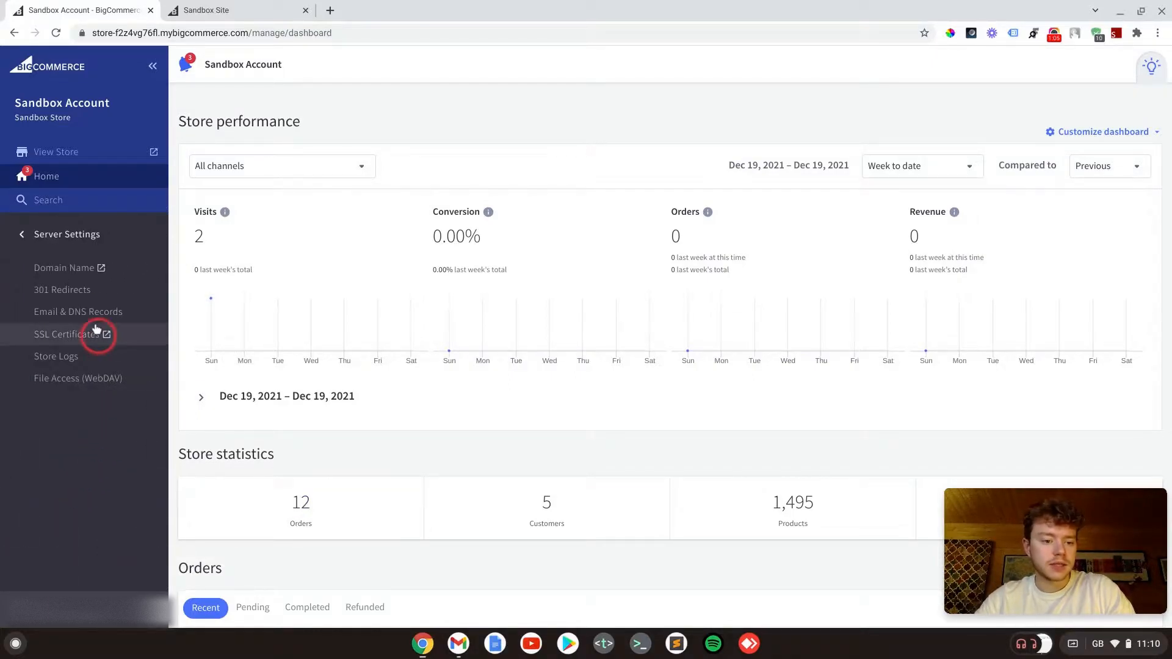
click(82, 292)
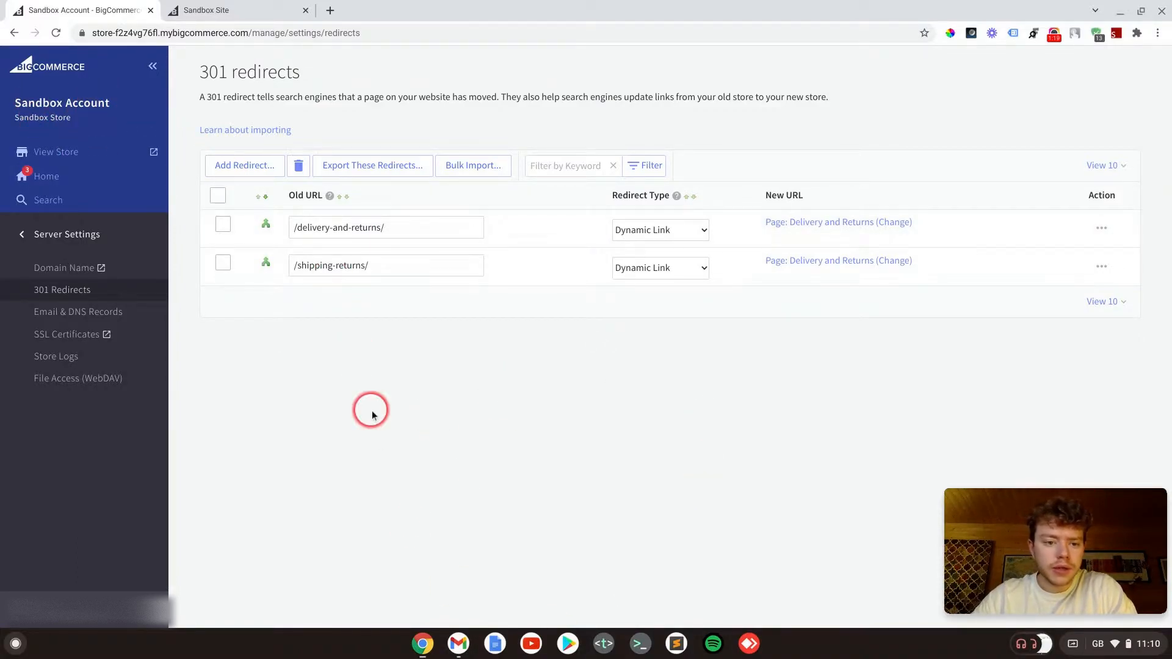
click(249, 171)
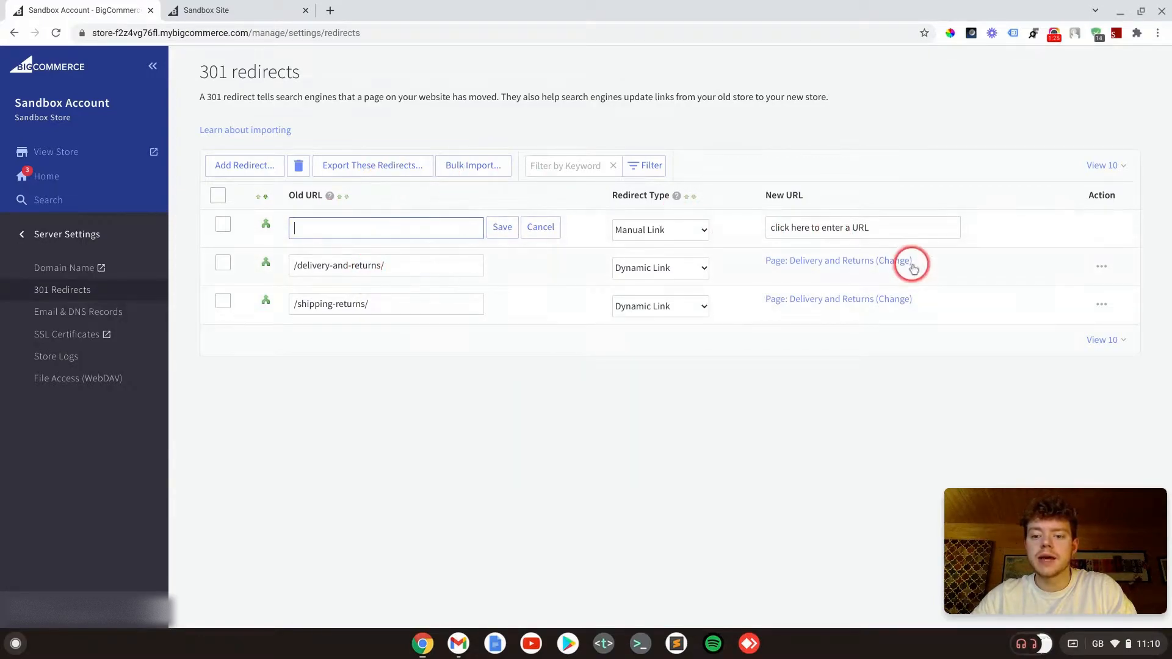
- Copy the Window Locks category link from the storefront and enter it as the new redirect's old URL
click(211, 10)
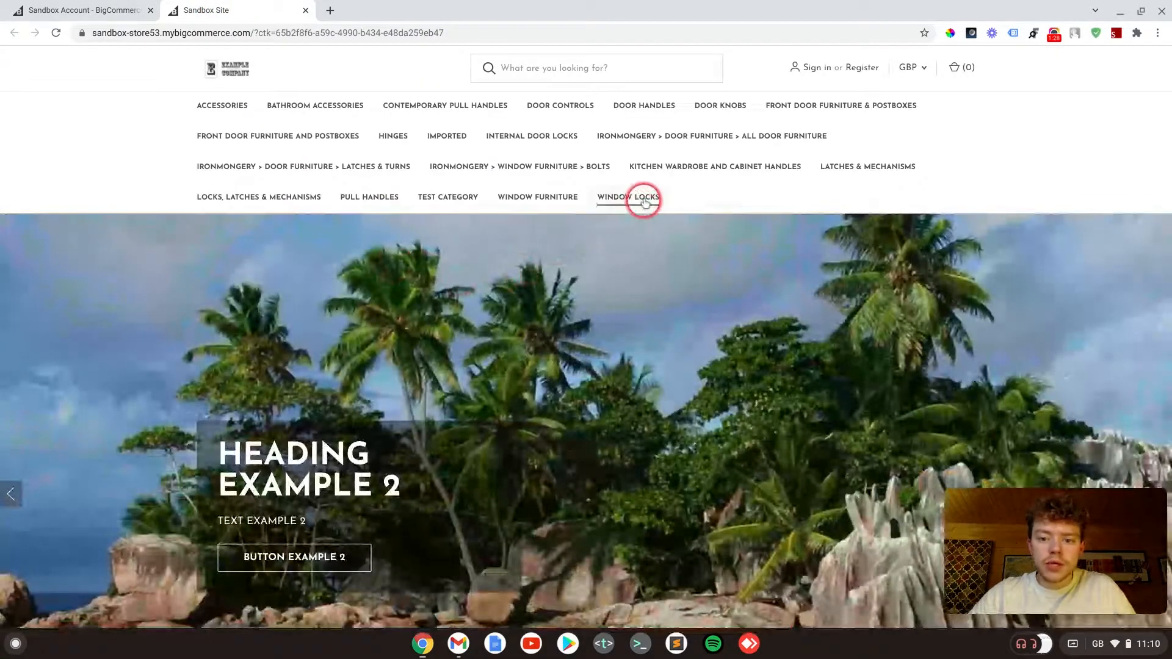
right_click(644, 201)
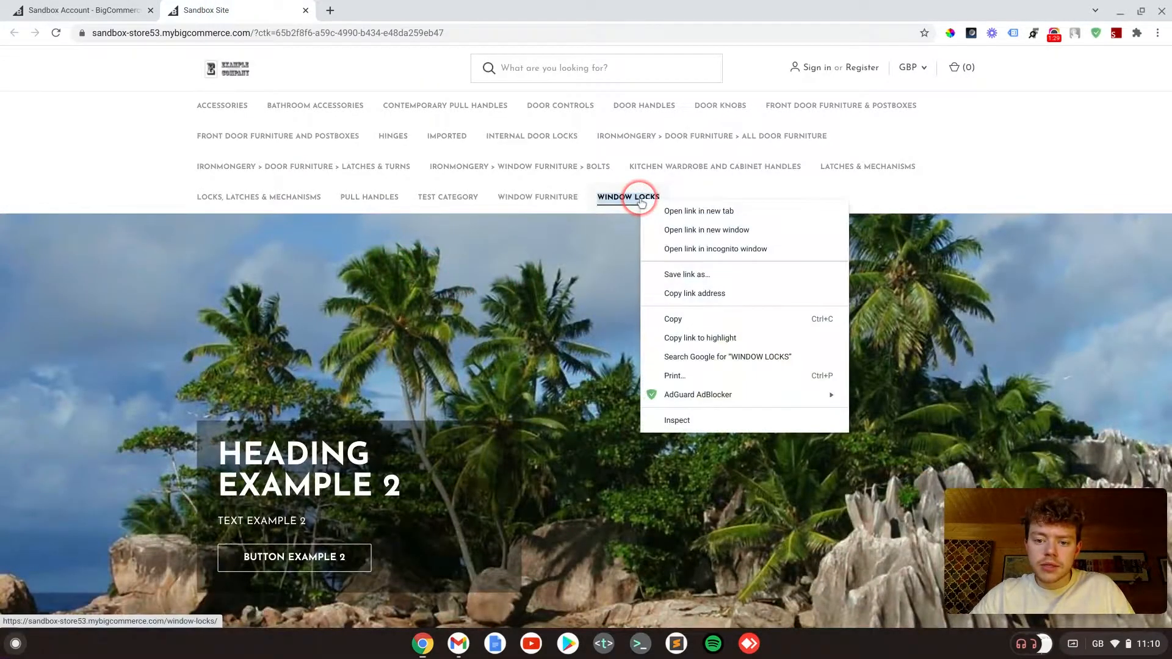
click(703, 295)
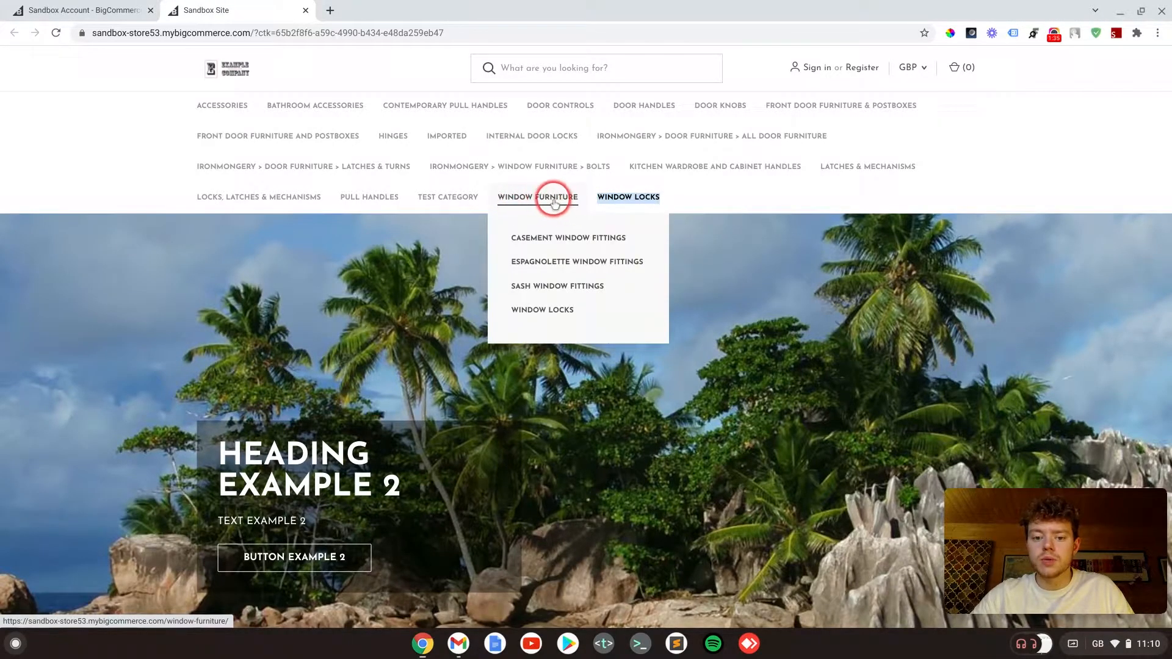
click(79, 10)
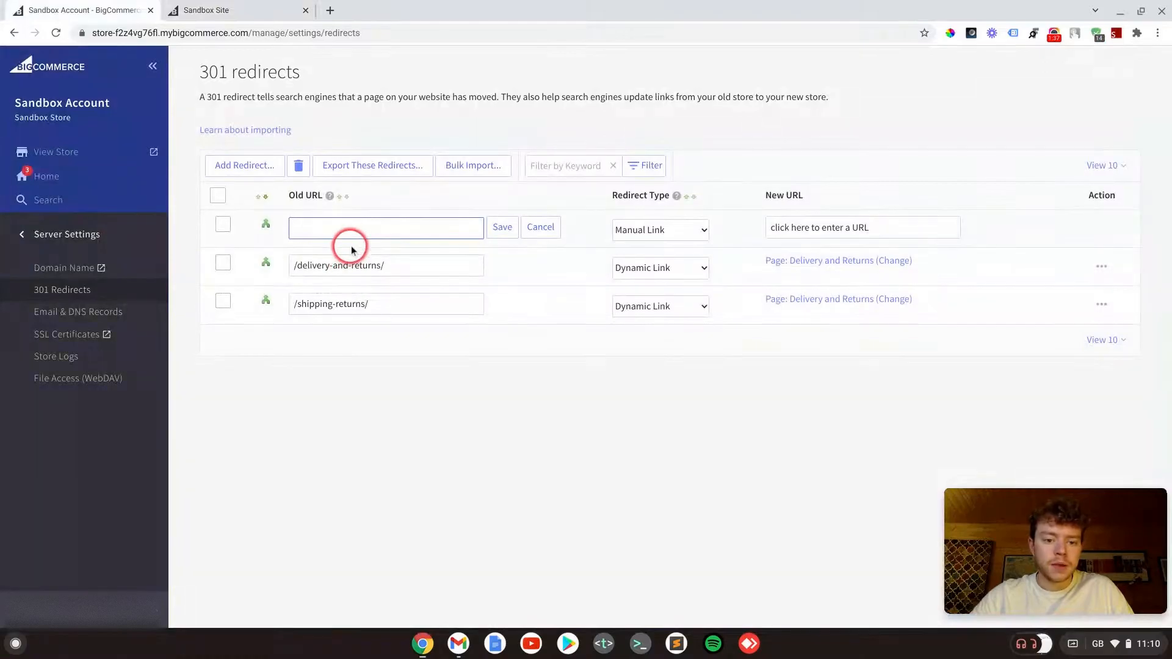
key(ctrl+v)
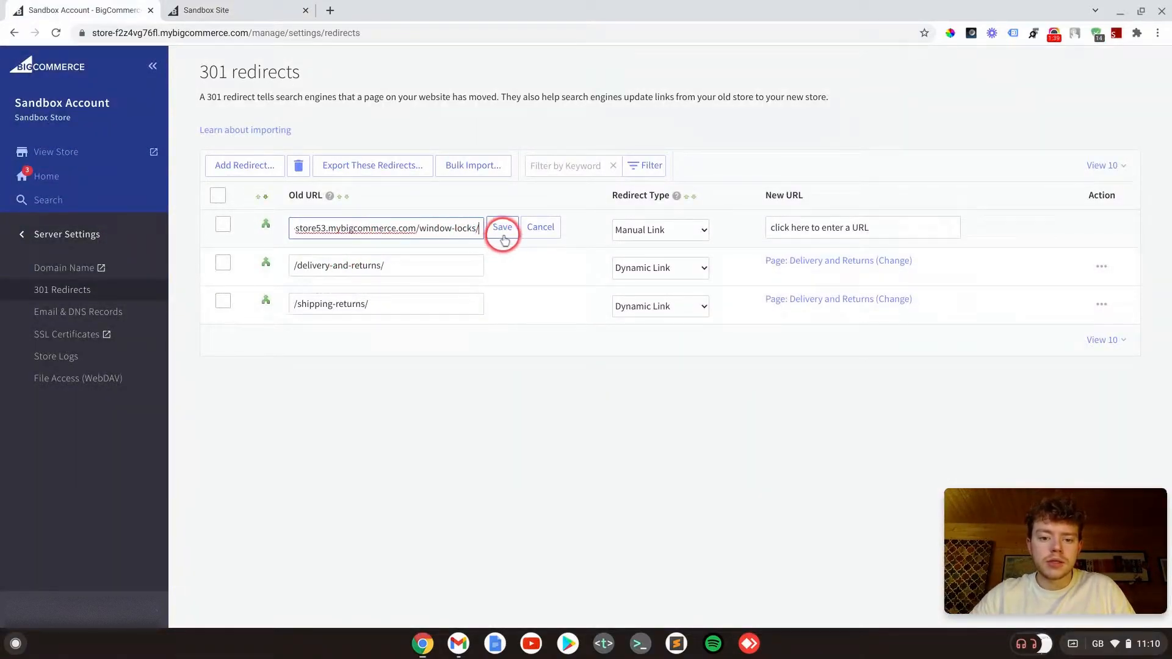
- Copy the storefront's Window Furniture category link, enter it as the new URL of the /window-locks/ redirect and save it
click(216, 10)
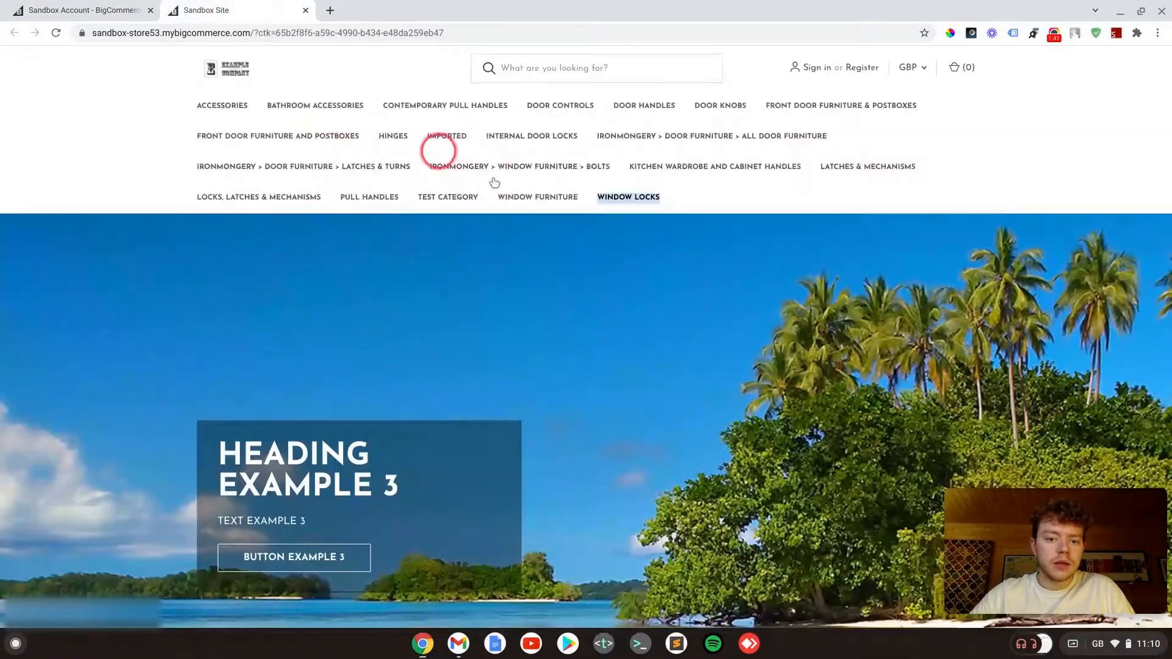
right_click(548, 206)
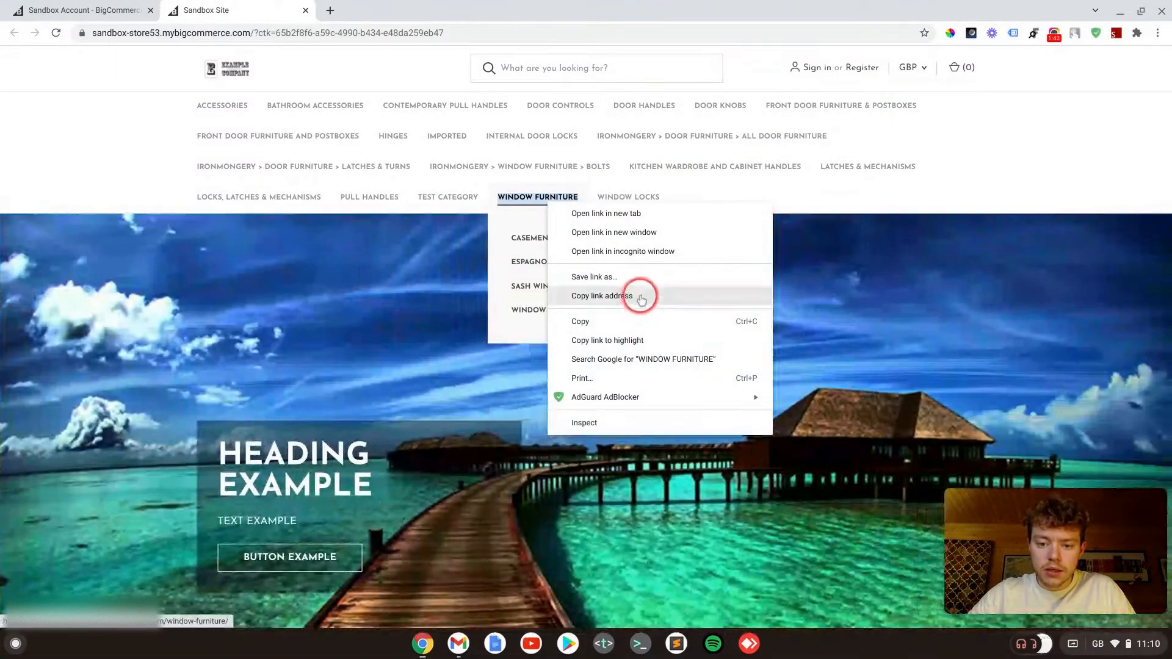
click(635, 297)
click(64, 10)
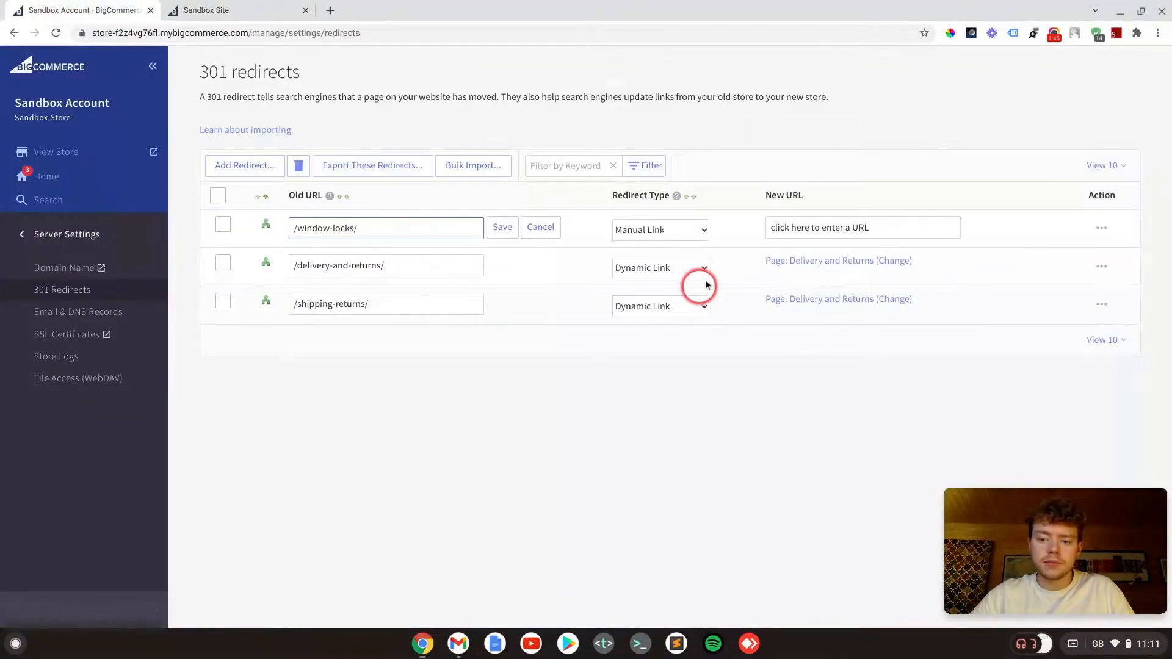
click(781, 228)
key(ctrl+v)
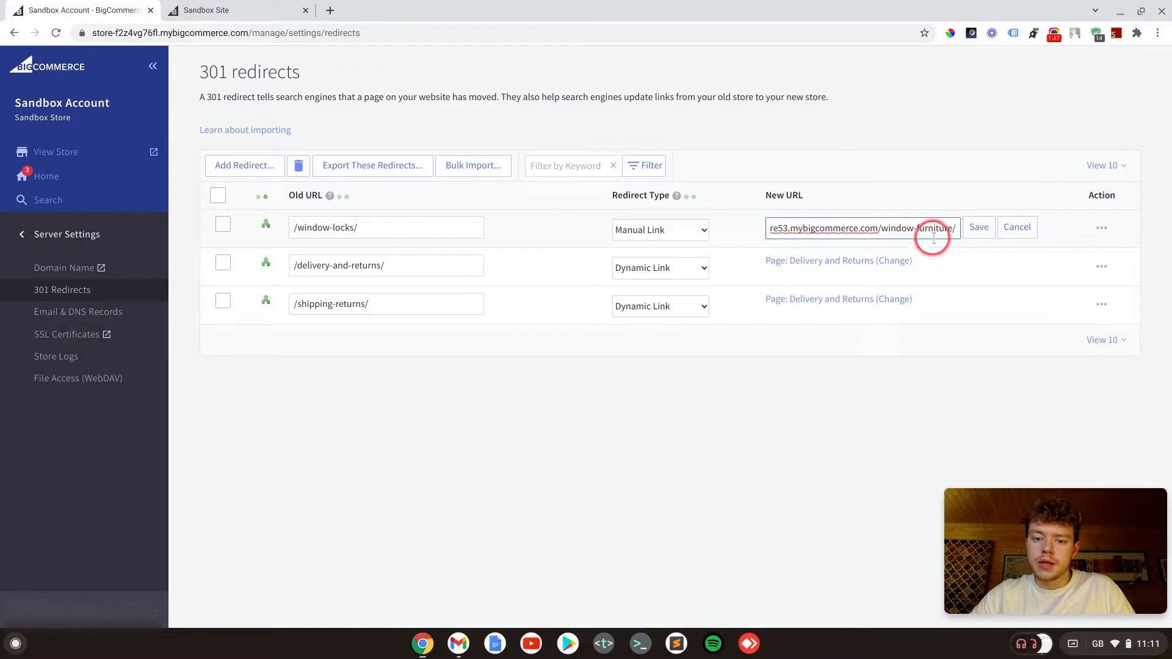
click(977, 232)
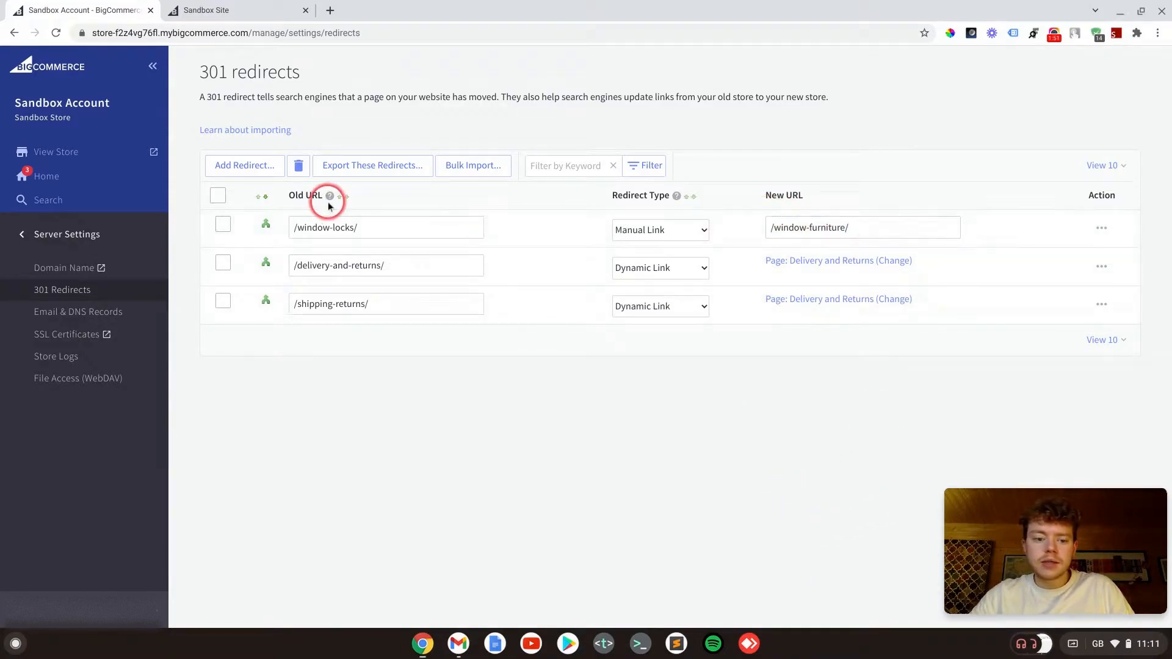
- Select the /window-locks/ redirect and generate a CSV export of the redirects with the Default template
click(222, 225)
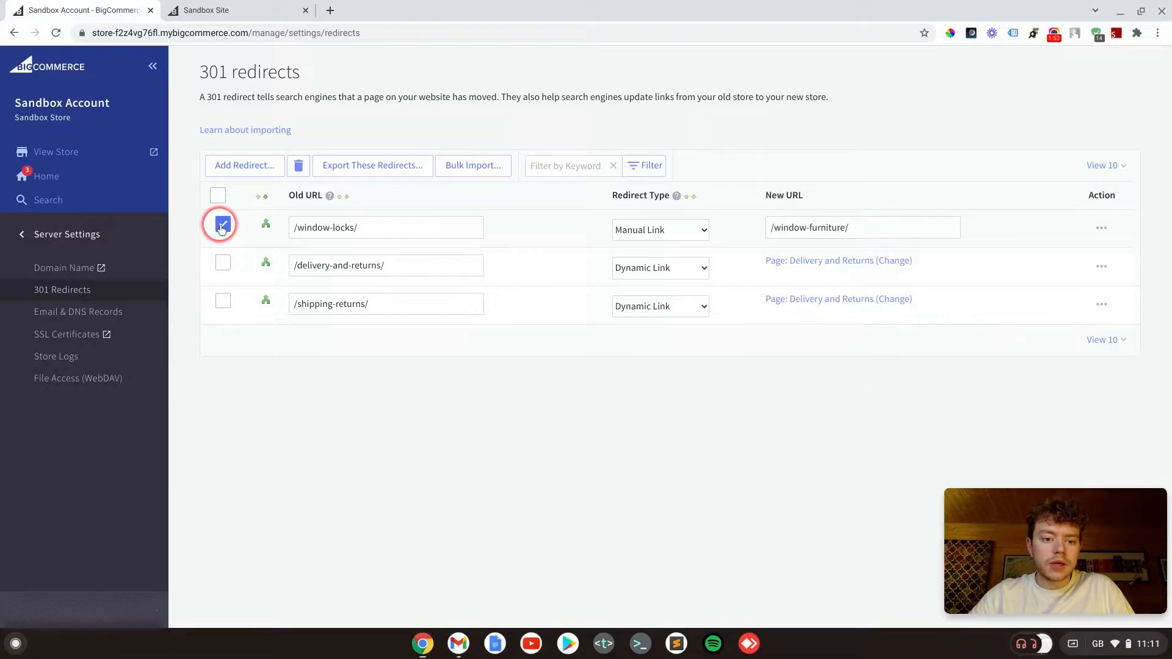
click(401, 165)
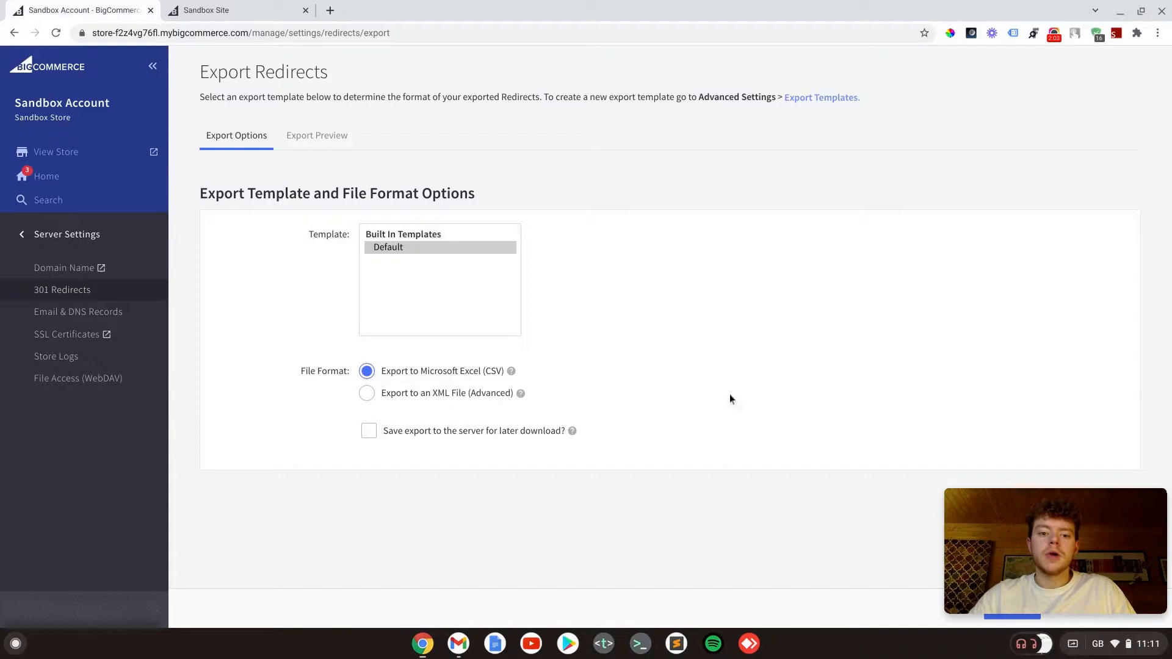
click(405, 250)
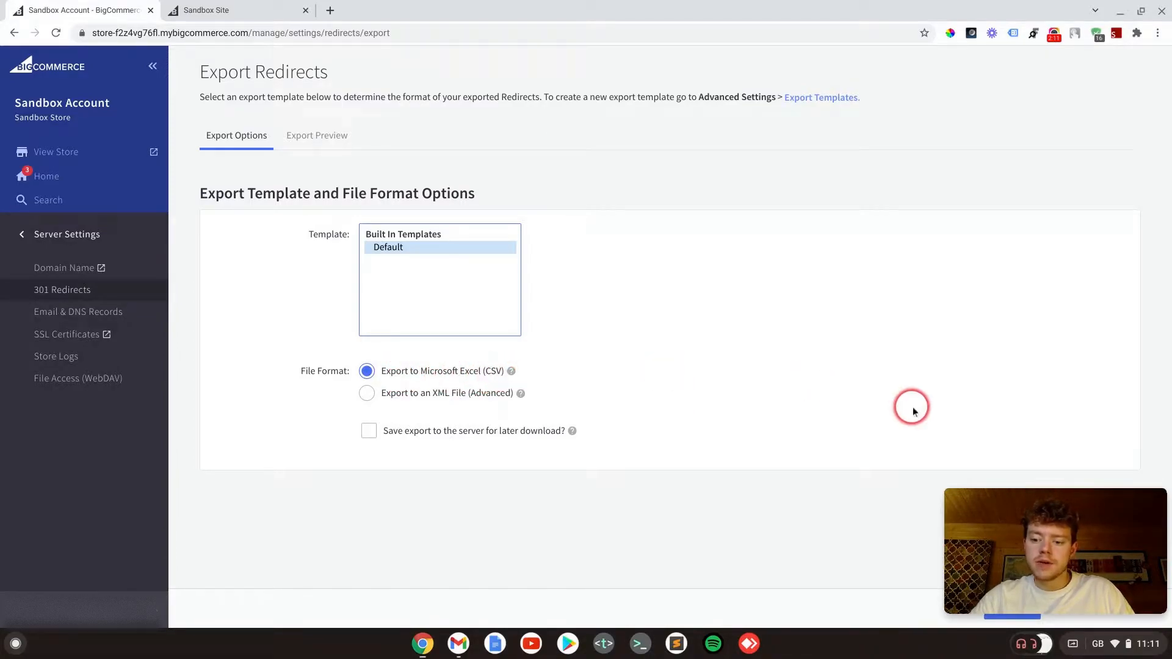
drag(1036, 519, 1040, 483)
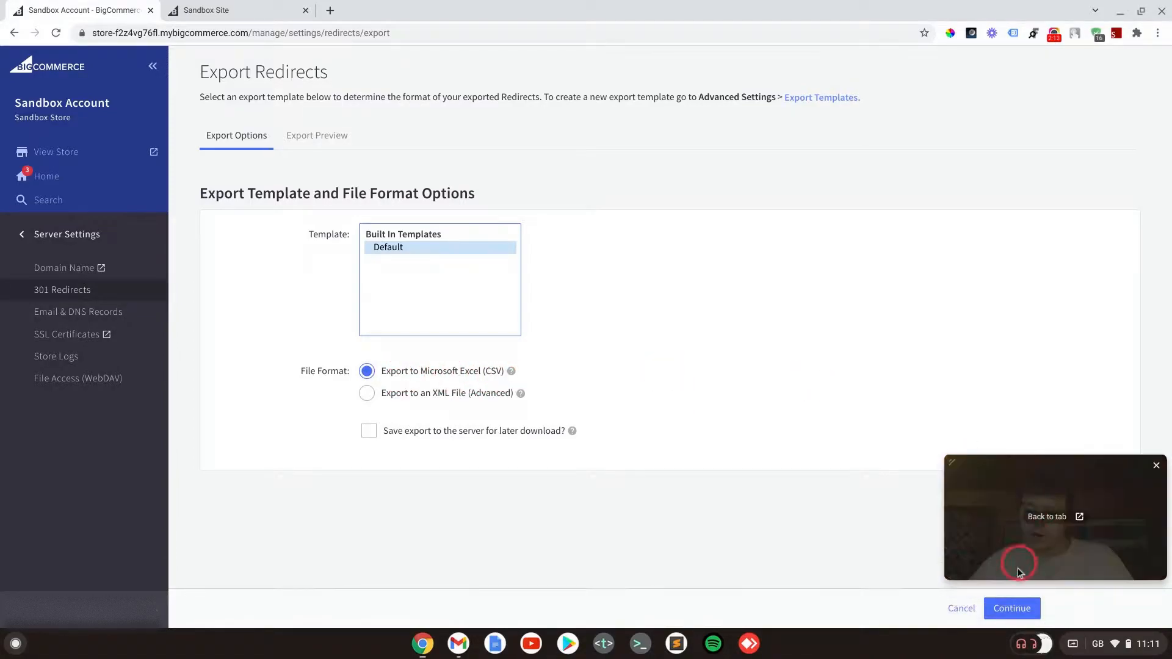
click(1007, 608)
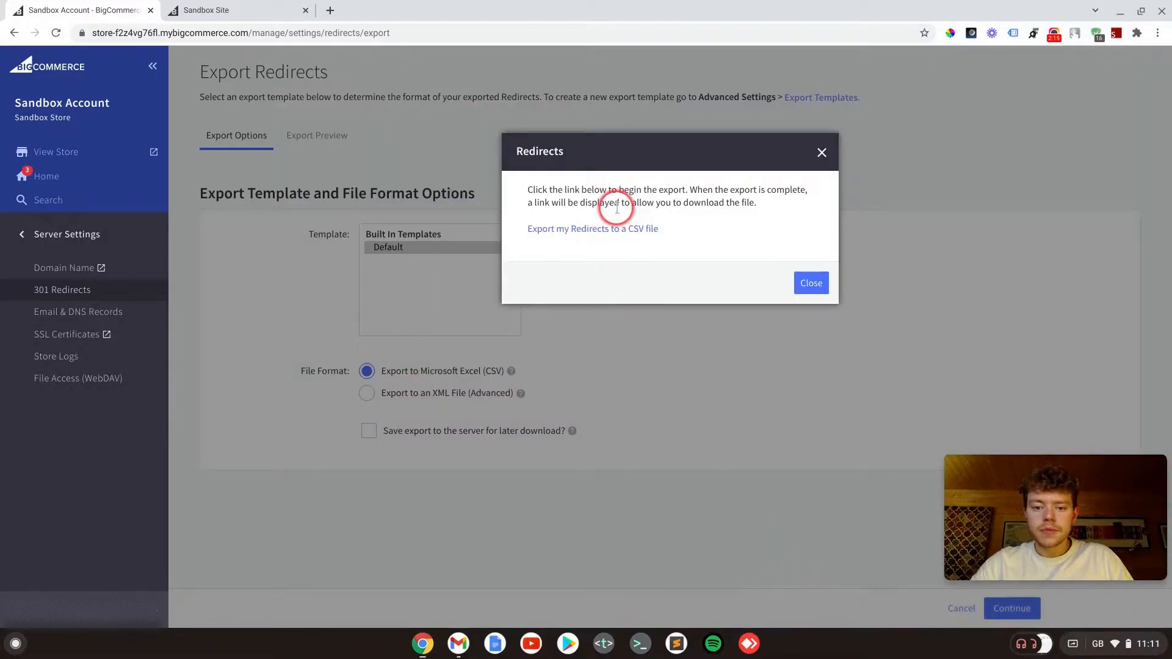
click(618, 231)
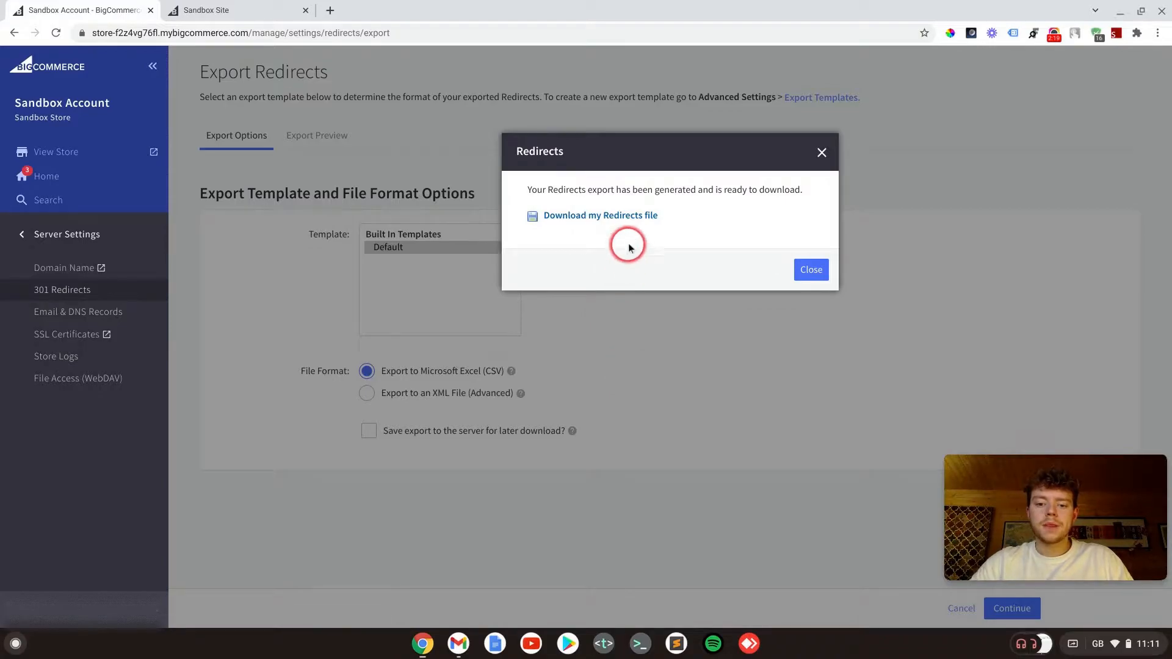
- Download the redirects export as redirects-export-template-2021.csv, replacing the existing file of that name
click(635, 218)
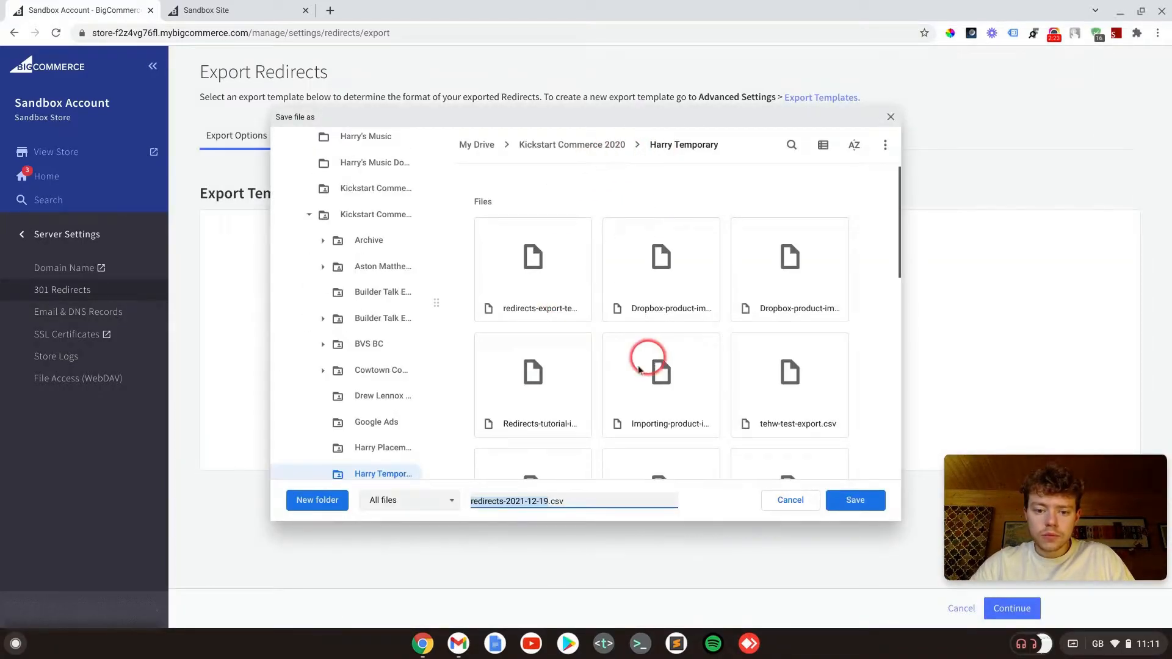
click(554, 271)
mouse_move(962, 519)
click(848, 502)
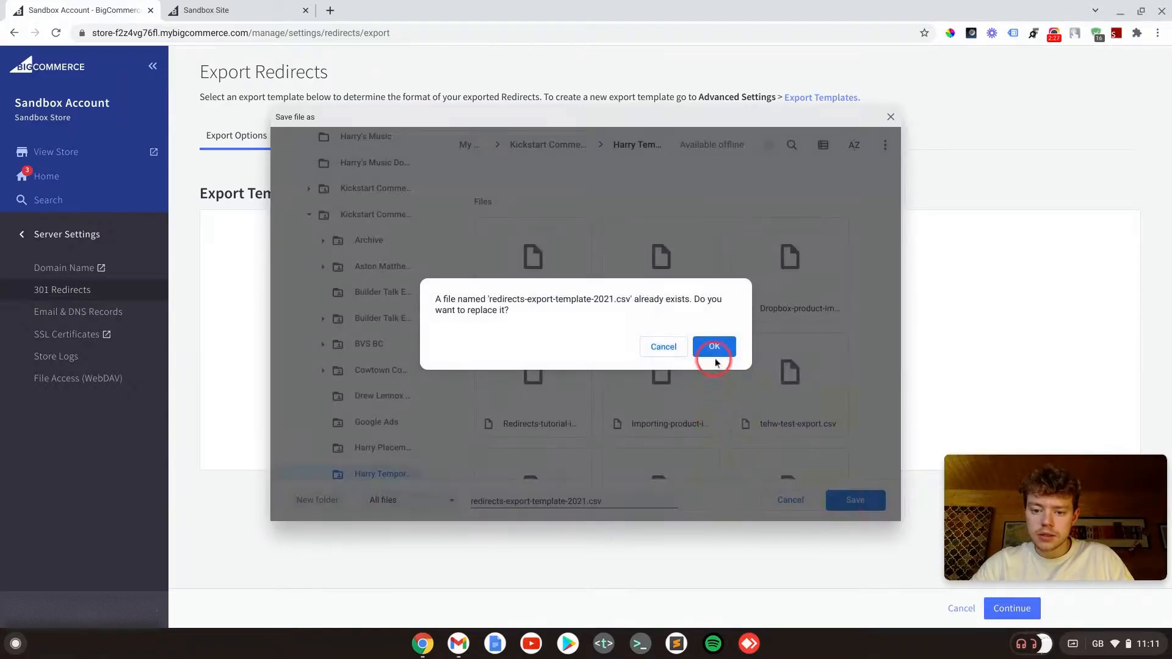
click(717, 347)
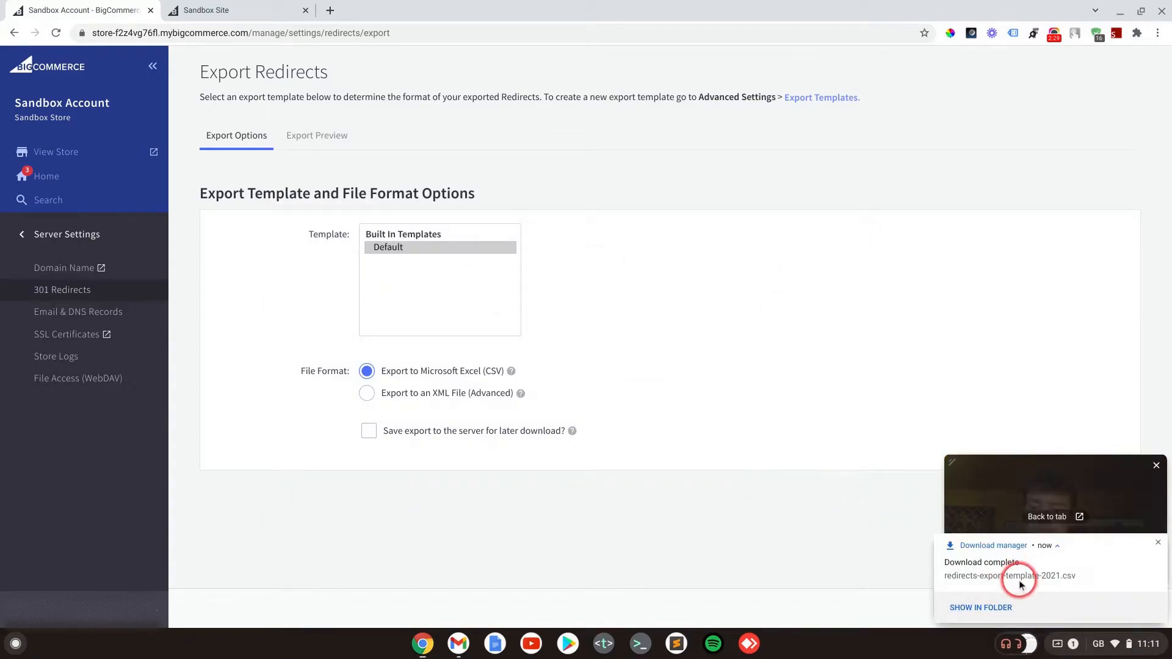
- Open the downloaded redirects-export-template-2021.csv and convert it to a Google Sheets spreadsheet
click(1025, 577)
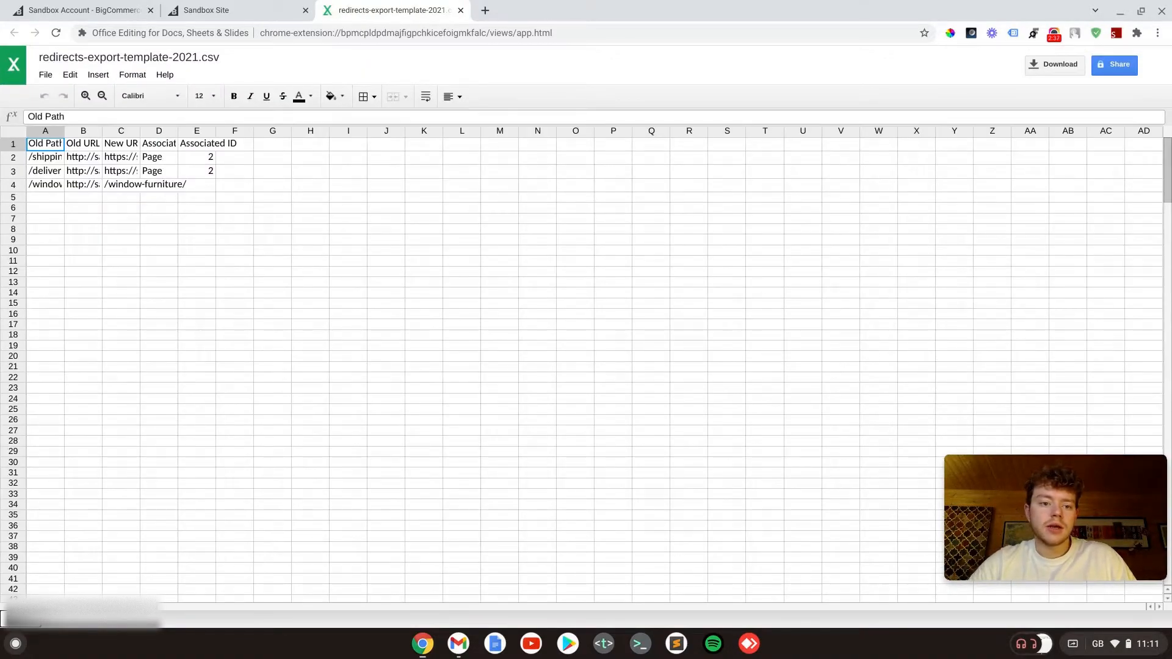
click(46, 76)
click(83, 114)
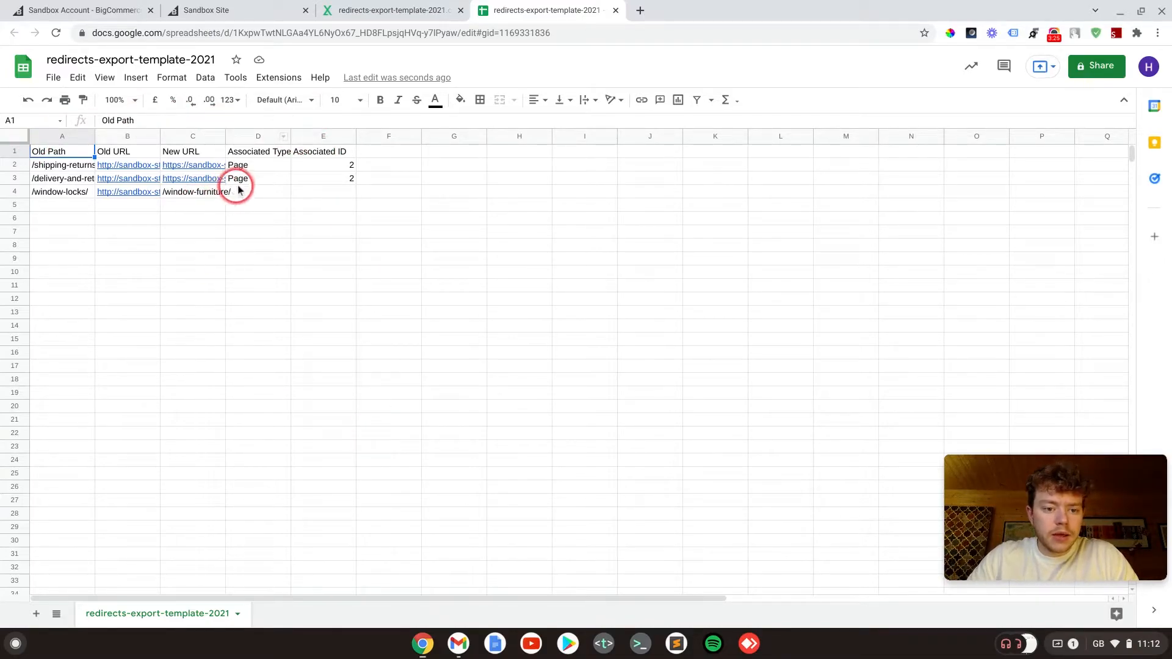
- Examine the redirect types in the store's 301 redirects list and return to the Google Sheets spreadsheet
click(109, 9)
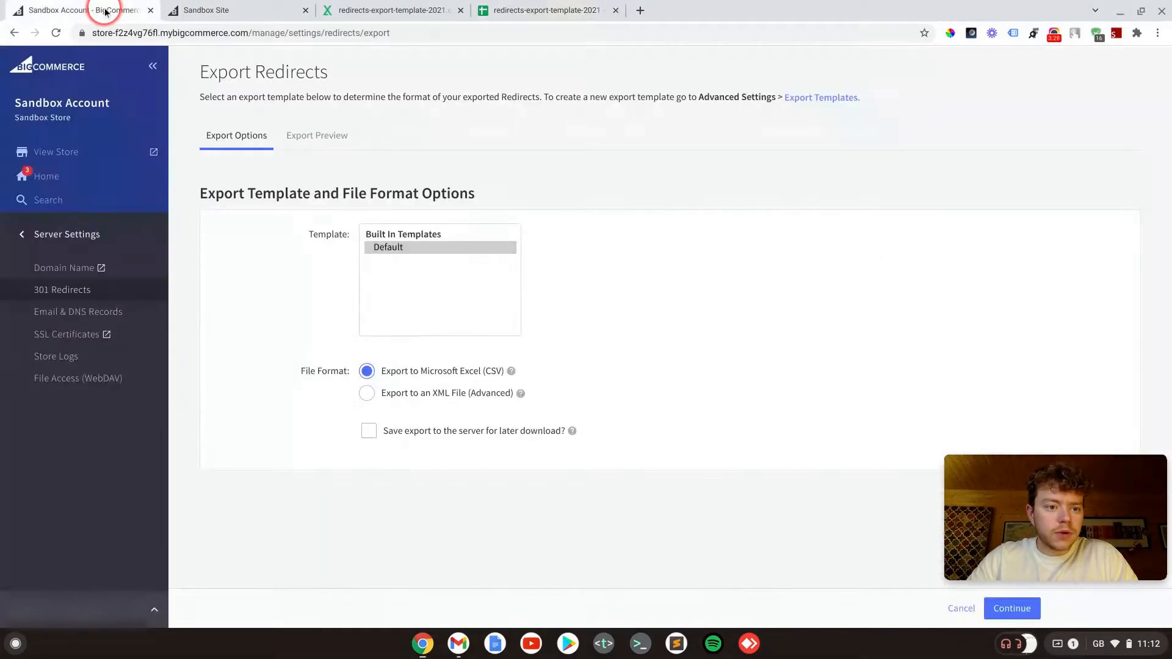
click(75, 298)
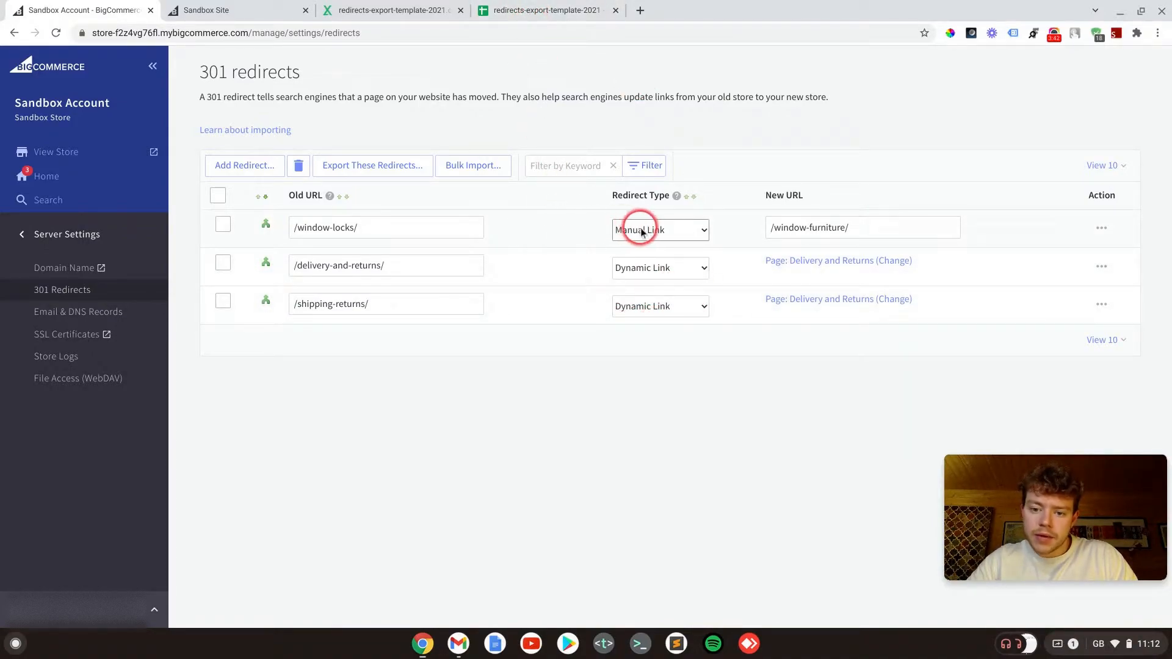
click(530, 17)
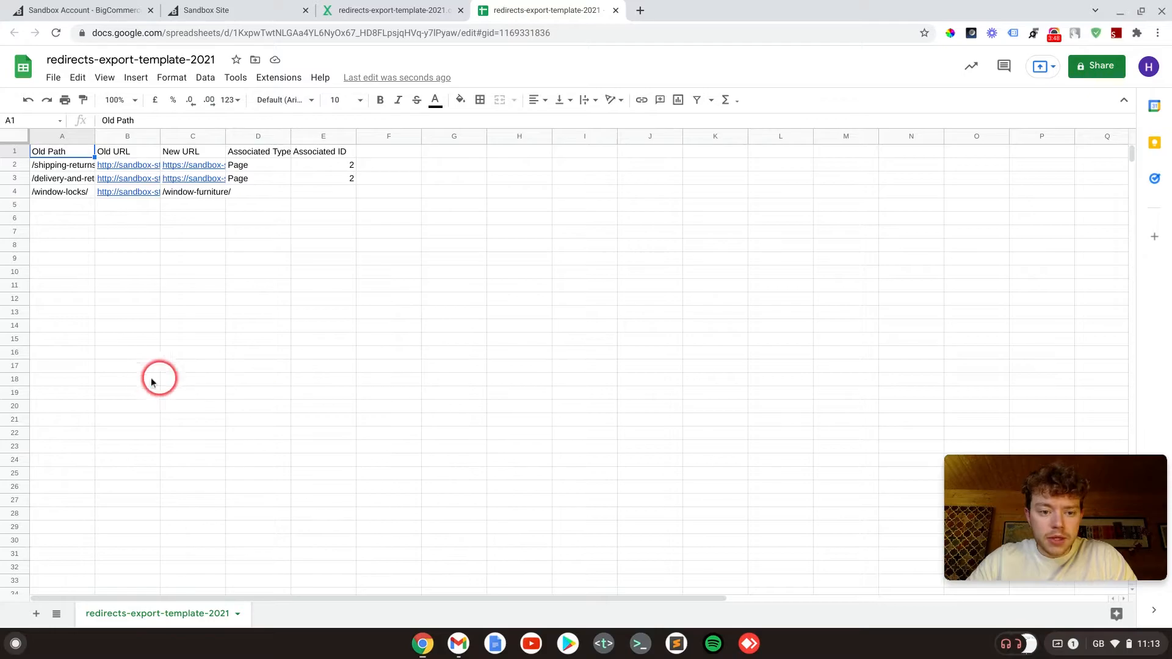
- Delete the Old Path, Associated Type and Associated ID columns from the redirects spreadsheet
click(63, 135)
drag(64, 136, 262, 135)
ctrl+click(259, 136)
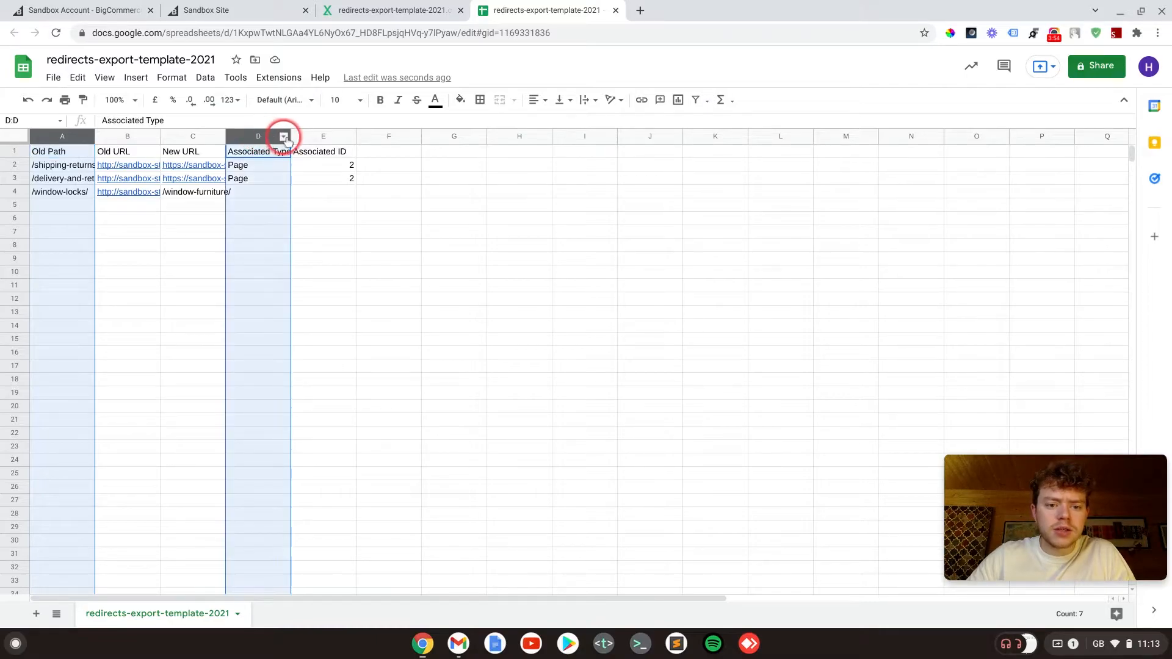
ctrl+click(334, 136)
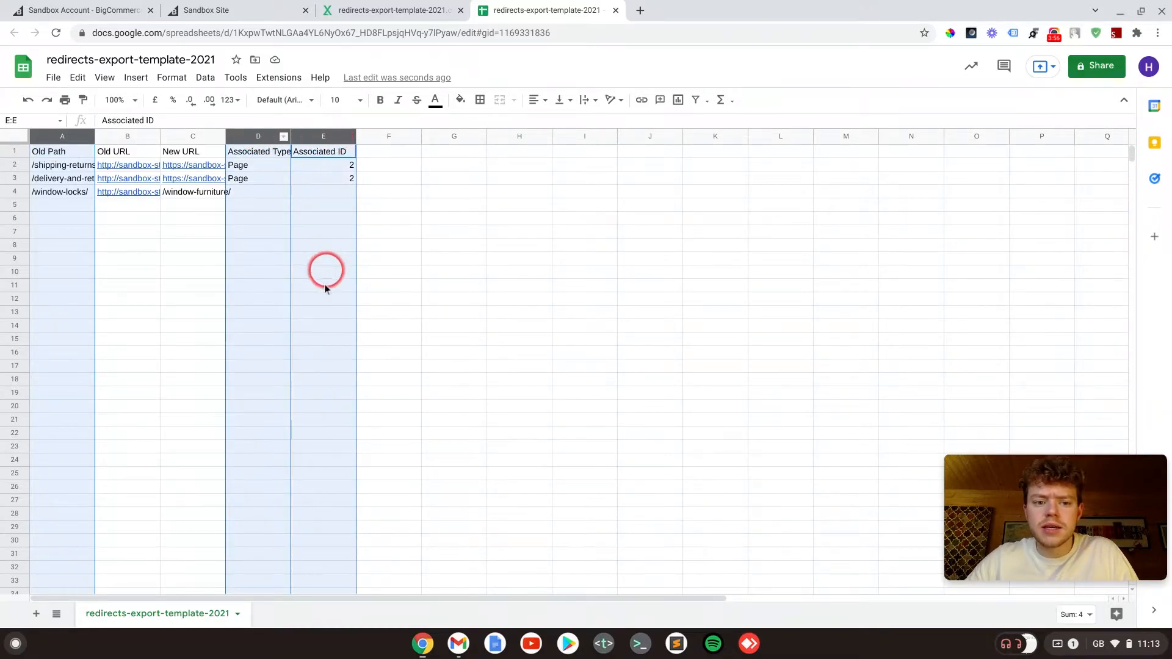
right_click(322, 137)
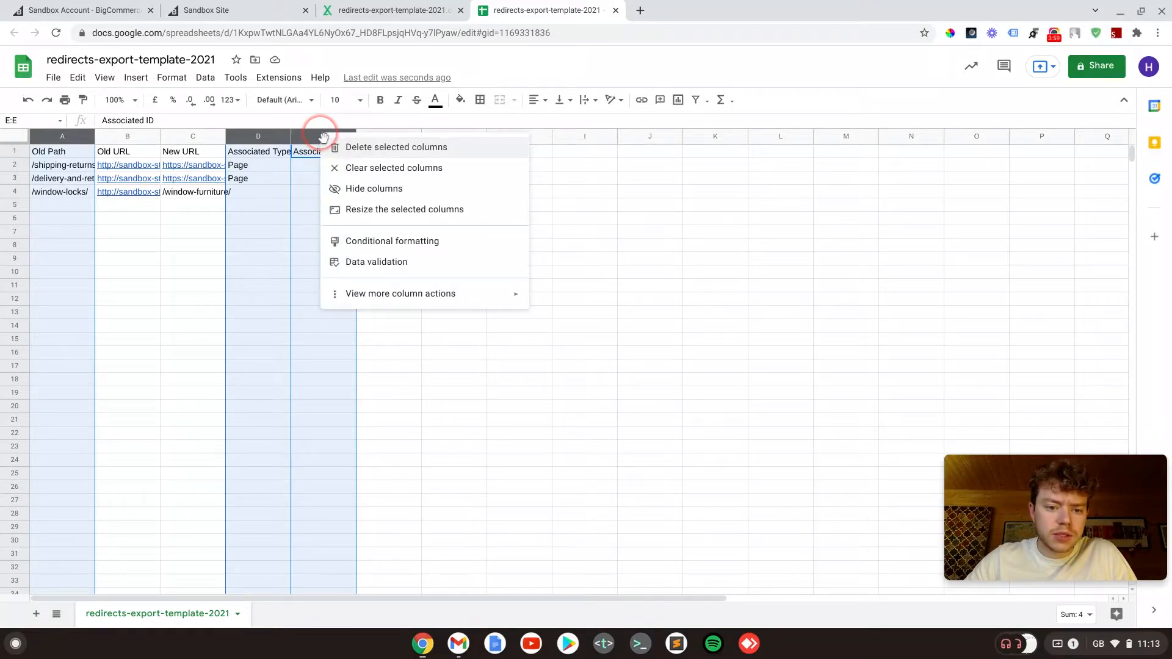
click(400, 152)
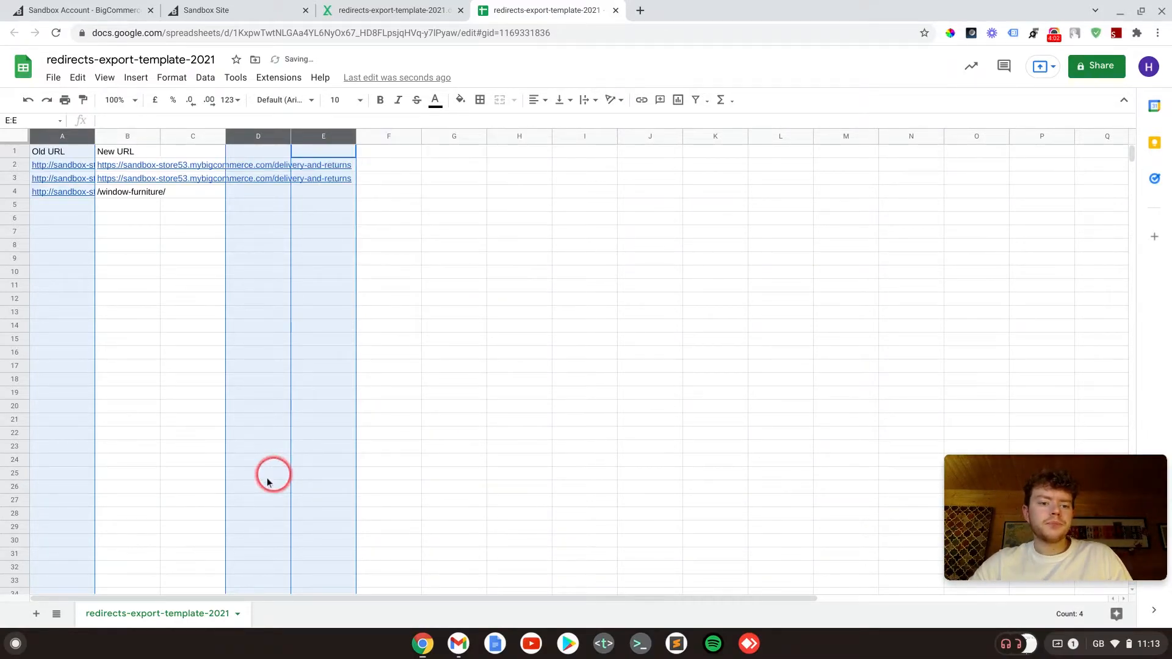
click(153, 338)
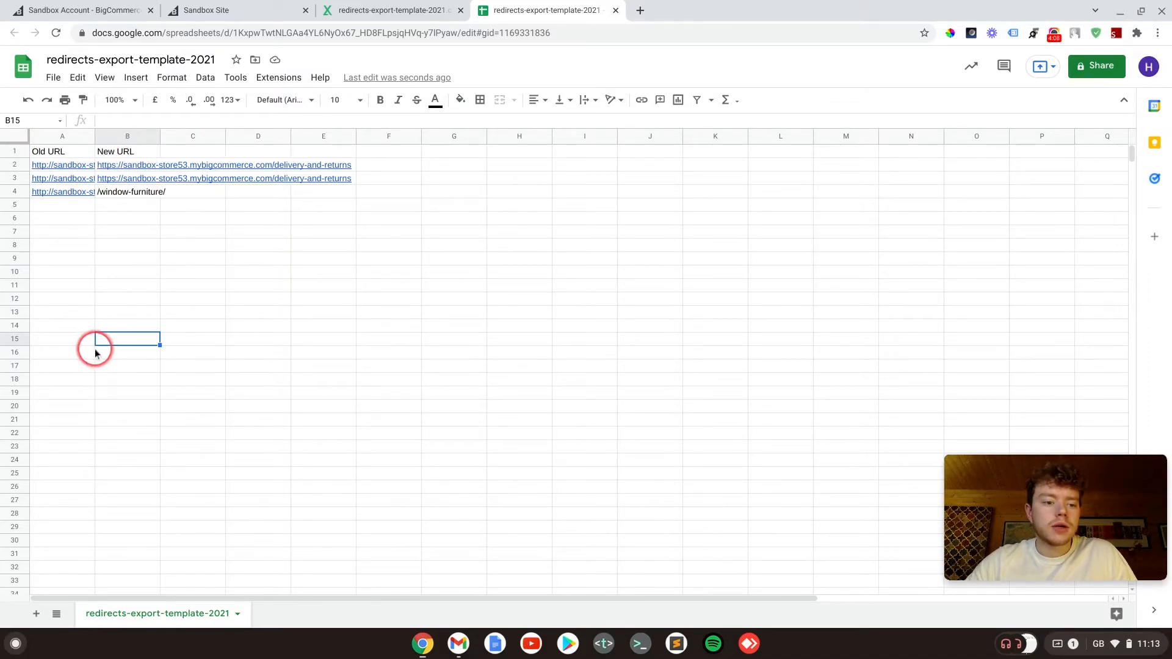
- Copy the storefront's Kitchen Wardrobe and Cabinet Handles category link into A5 under Old URL in the Google Sheets spreadsheet and clip its overflowing text
click(68, 210)
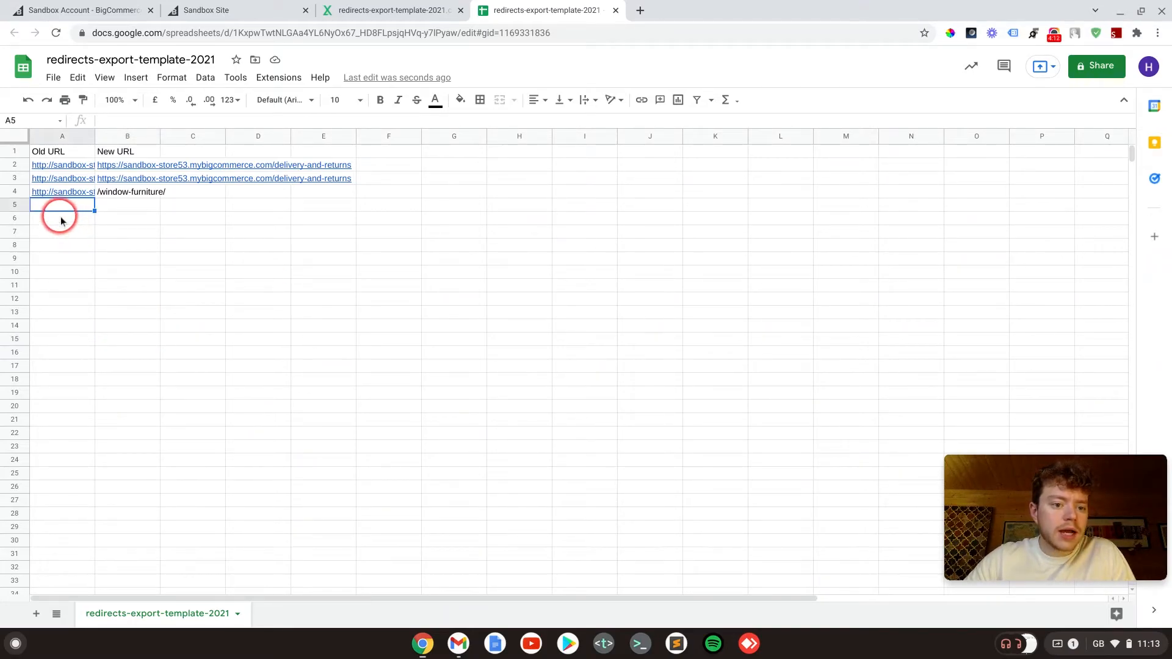
click(247, 10)
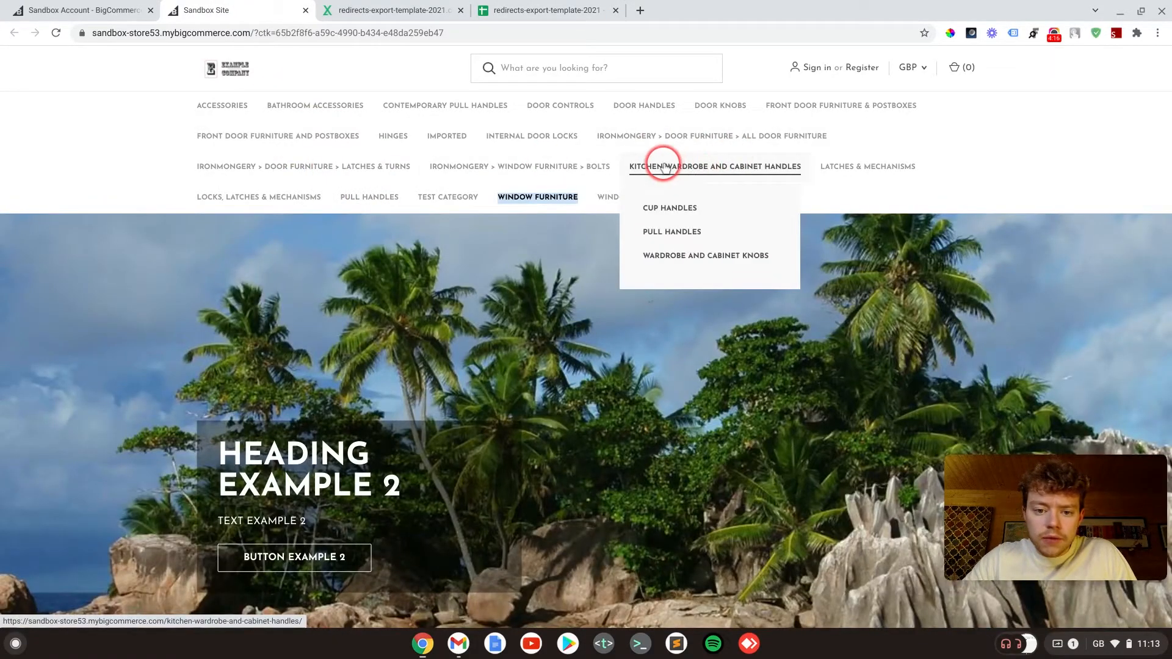
right_click(709, 170)
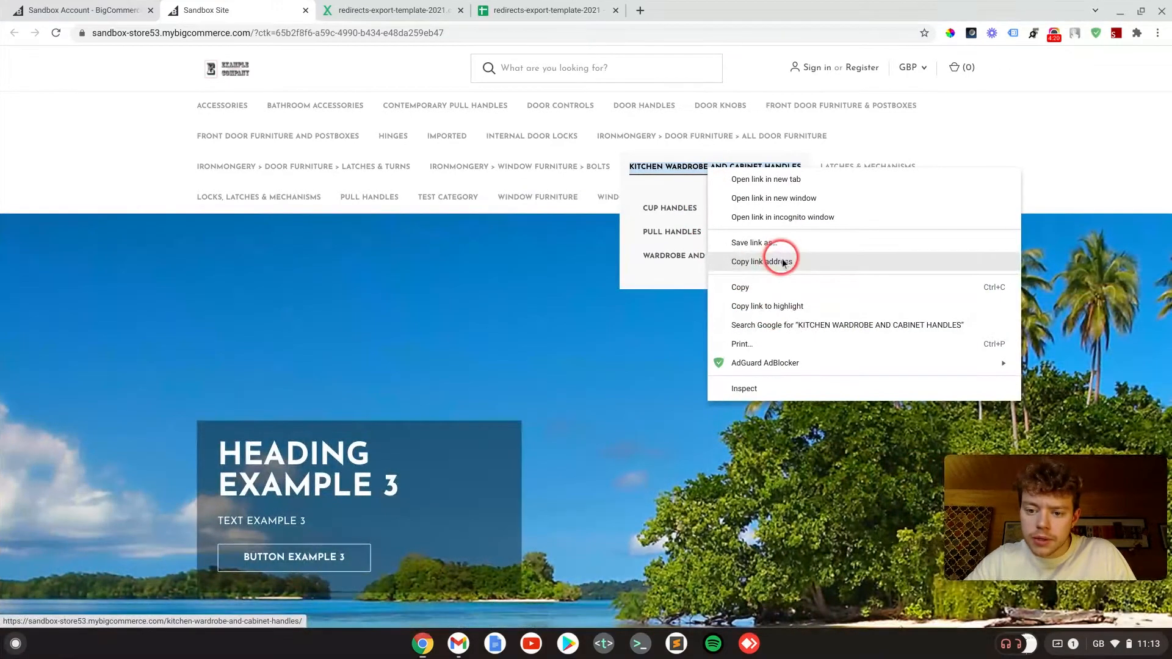
click(775, 261)
click(483, 9)
click(81, 208)
key(ctrl+v)
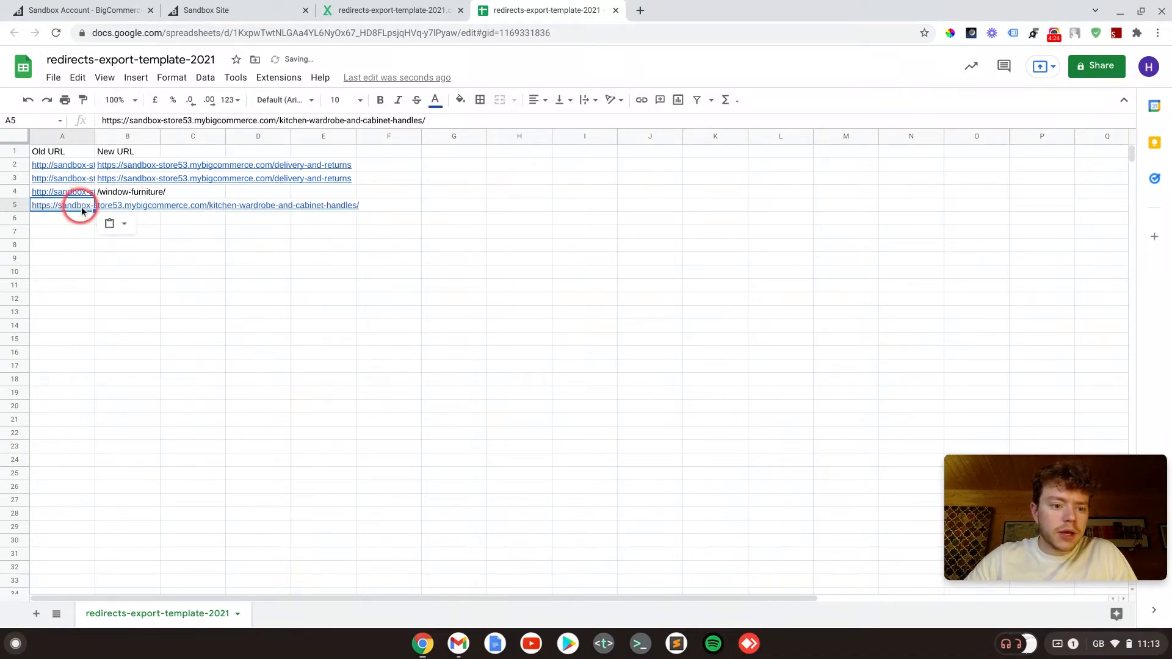
click(586, 100)
click(608, 120)
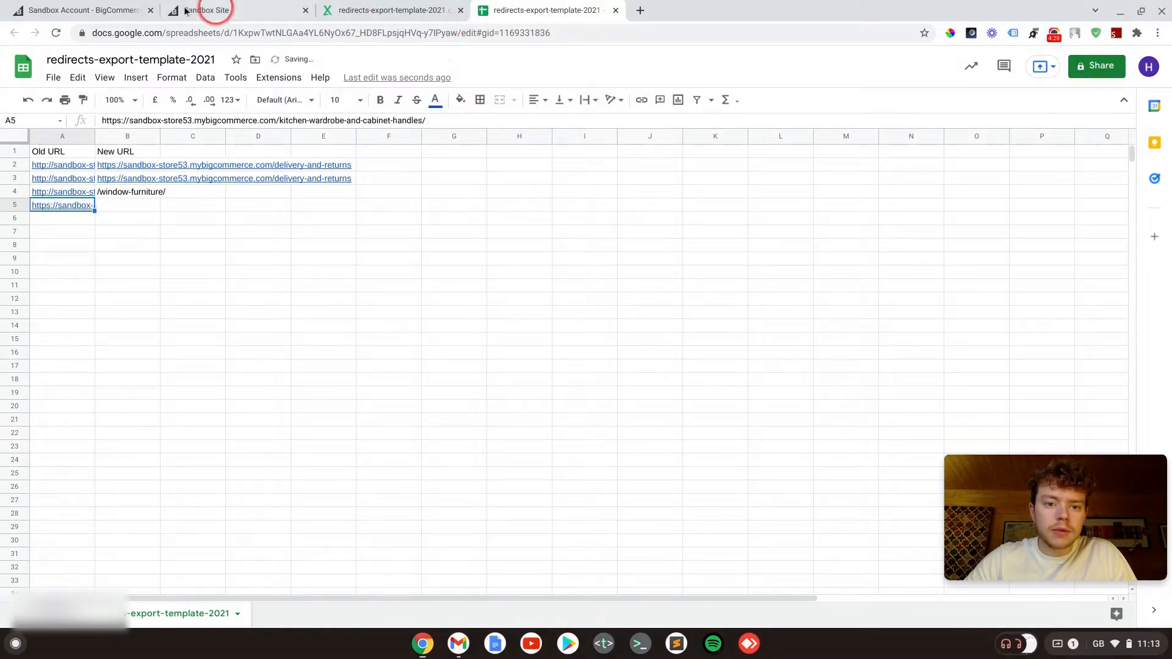
- Copy the storefront's Latches & Mechanisms category link into cell B5 of the spreadsheet as the matching New URL
click(98, 9)
click(207, 10)
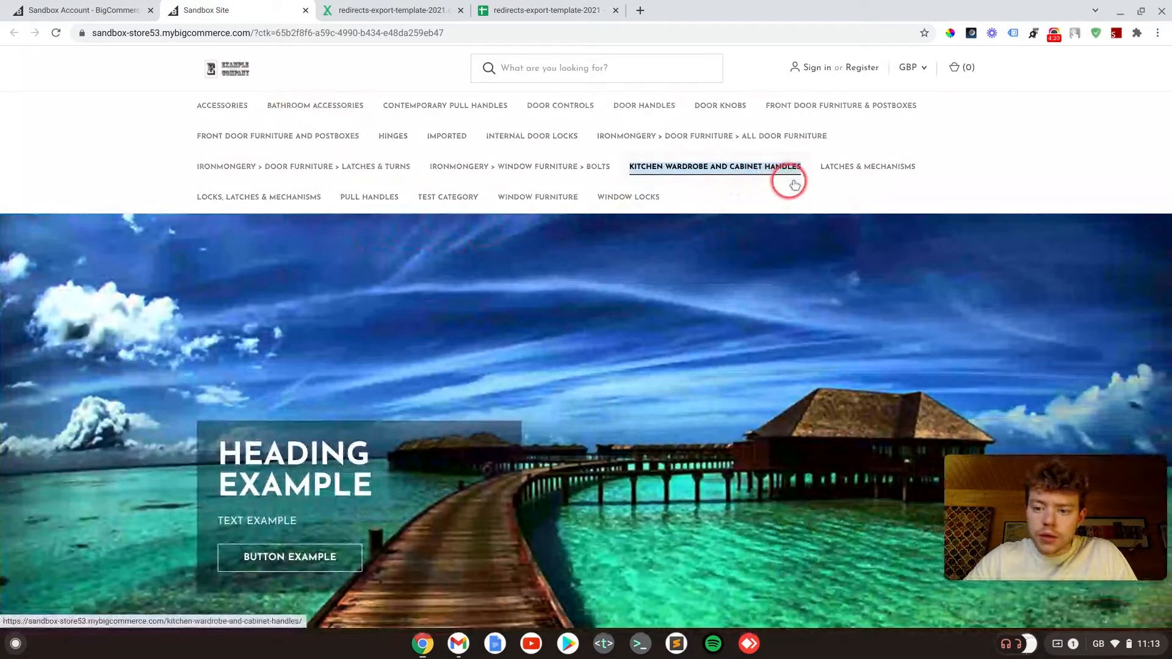
right_click(847, 168)
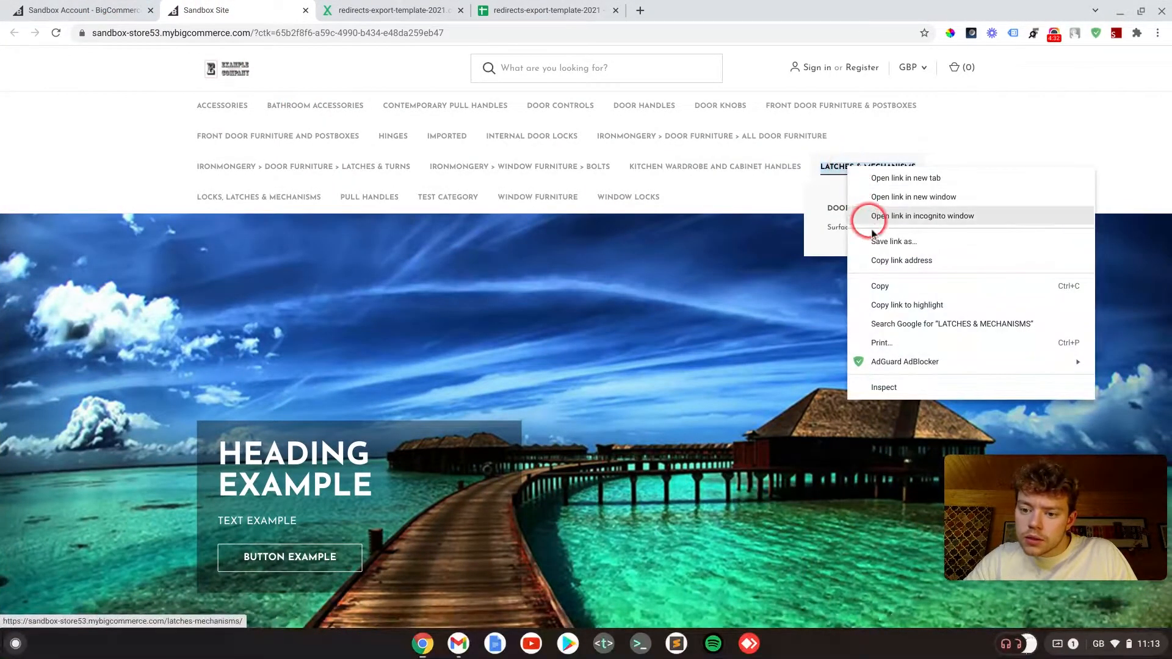
click(904, 261)
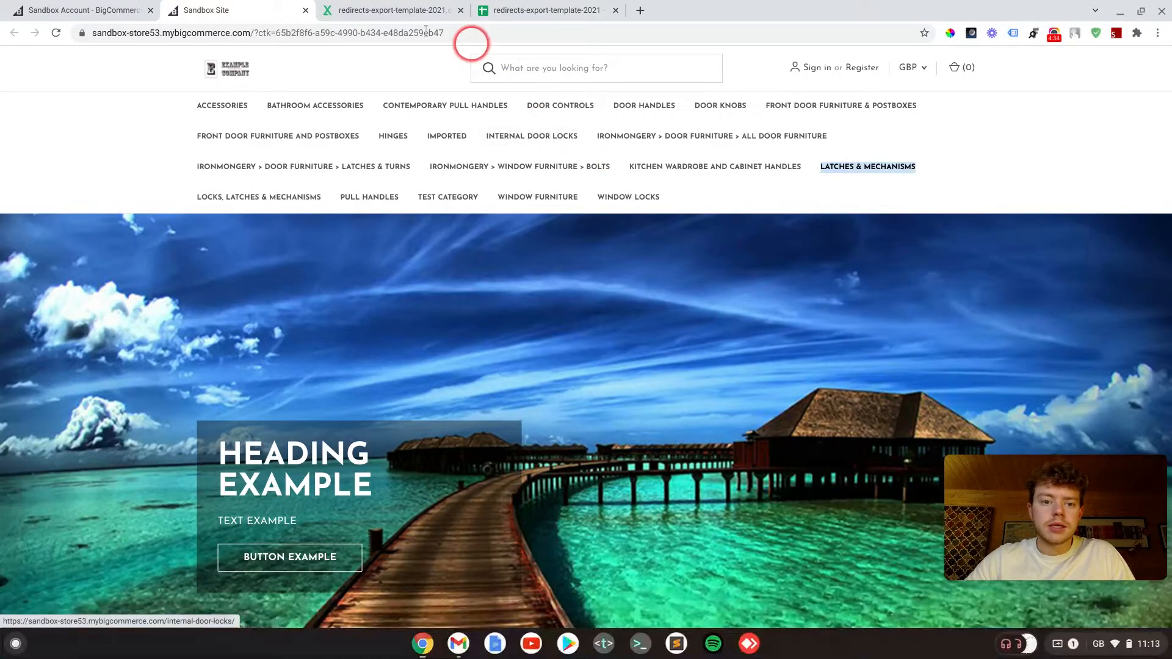
click(558, 10)
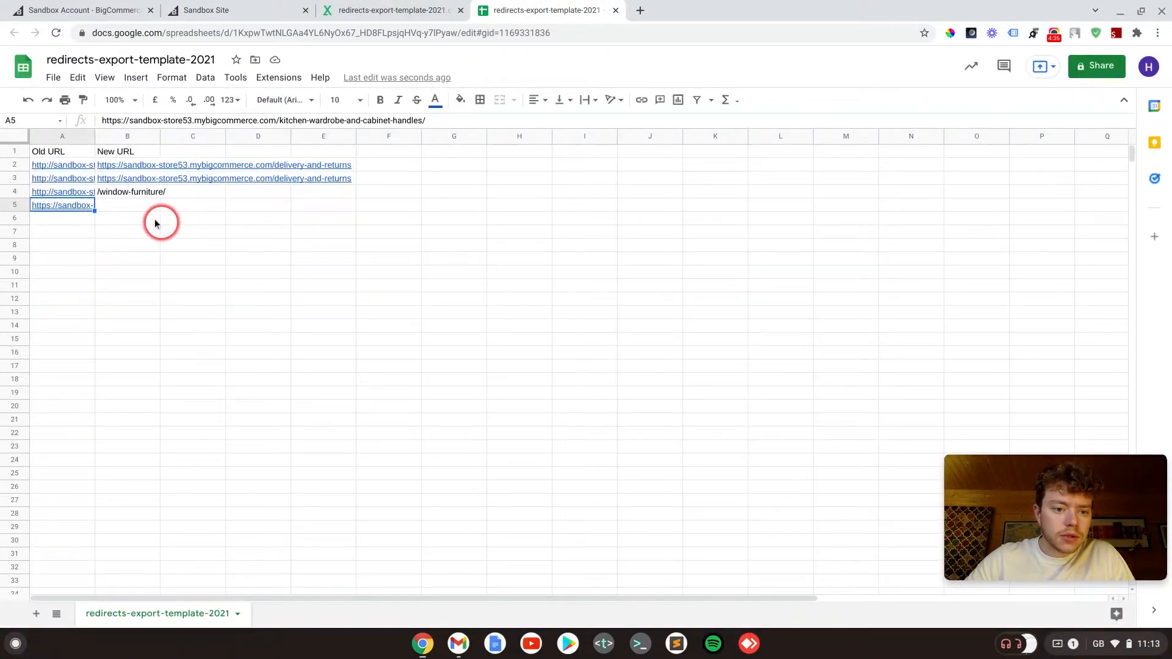
click(127, 207)
key(ctrl+v)
- Copy the storefront's Door Controls category link into A6 as the next Old URL and clip the cell's overflowing text
click(63, 218)
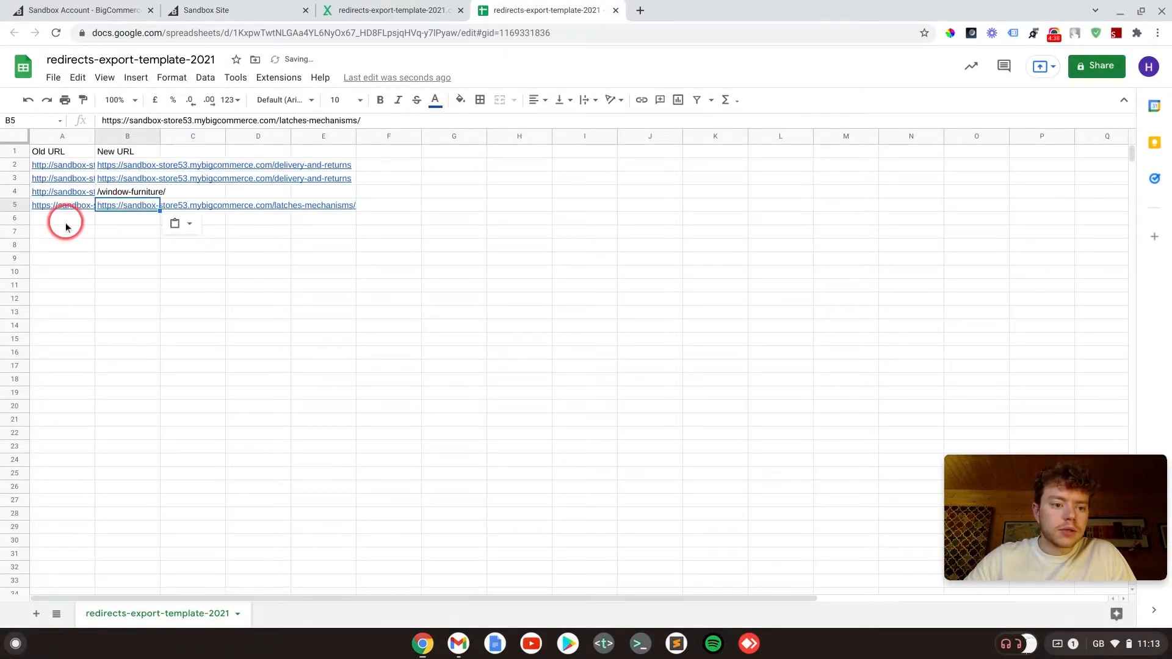
click(242, 7)
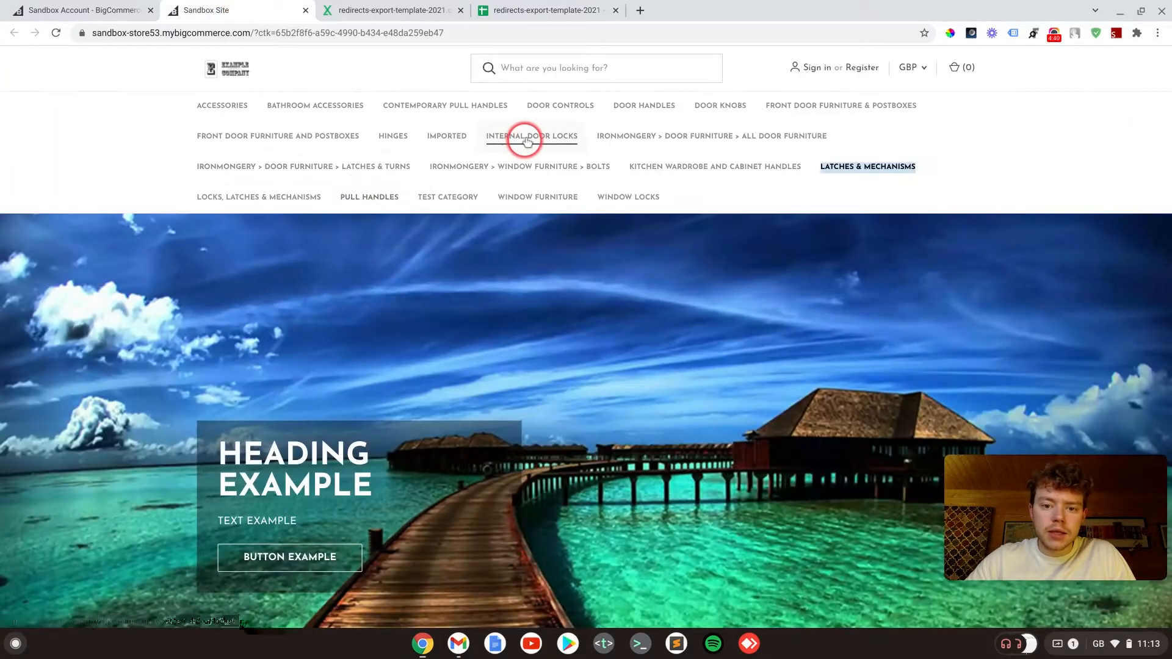
right_click(557, 112)
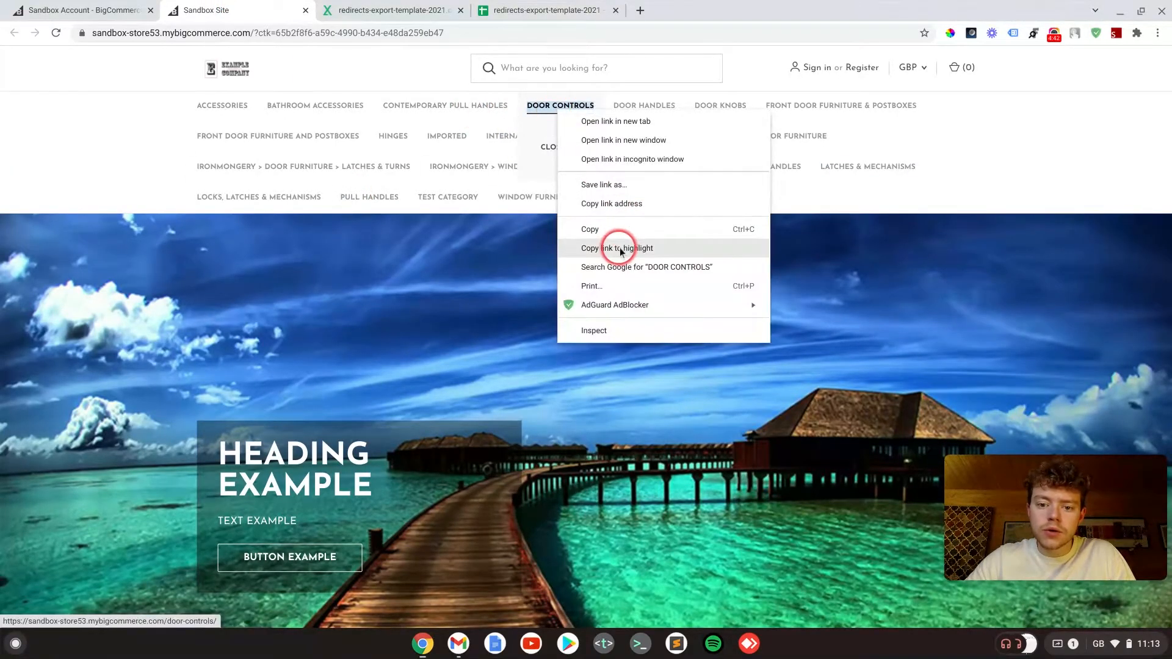
click(629, 208)
click(523, 10)
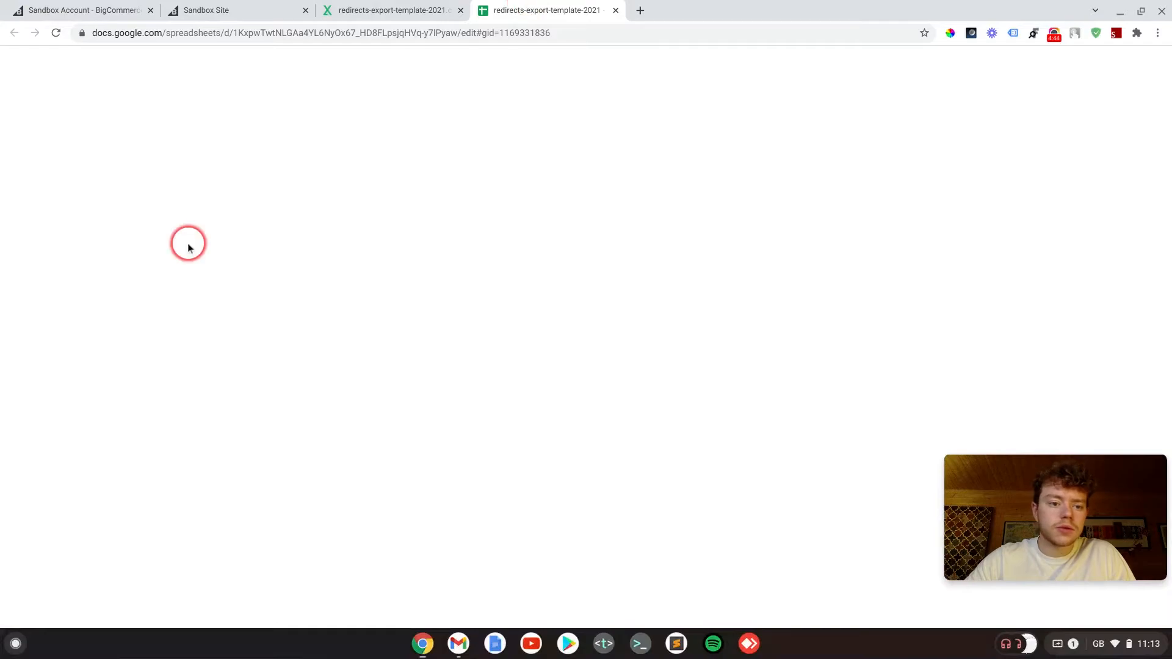
key(ctrl+v)
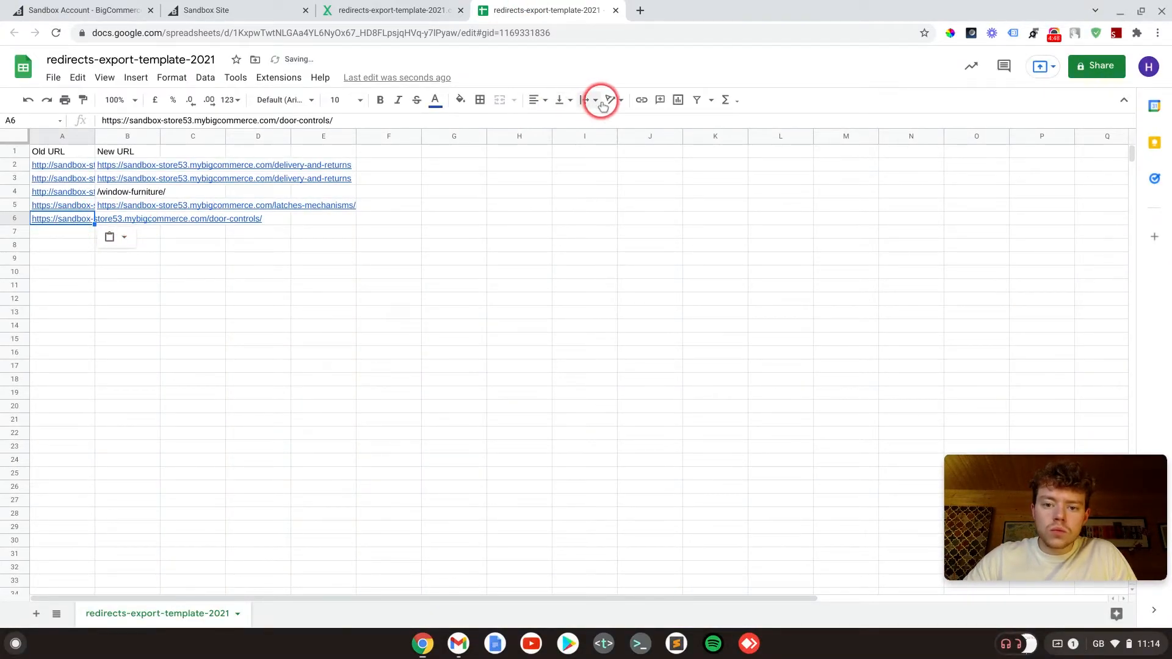
click(588, 101)
click(619, 122)
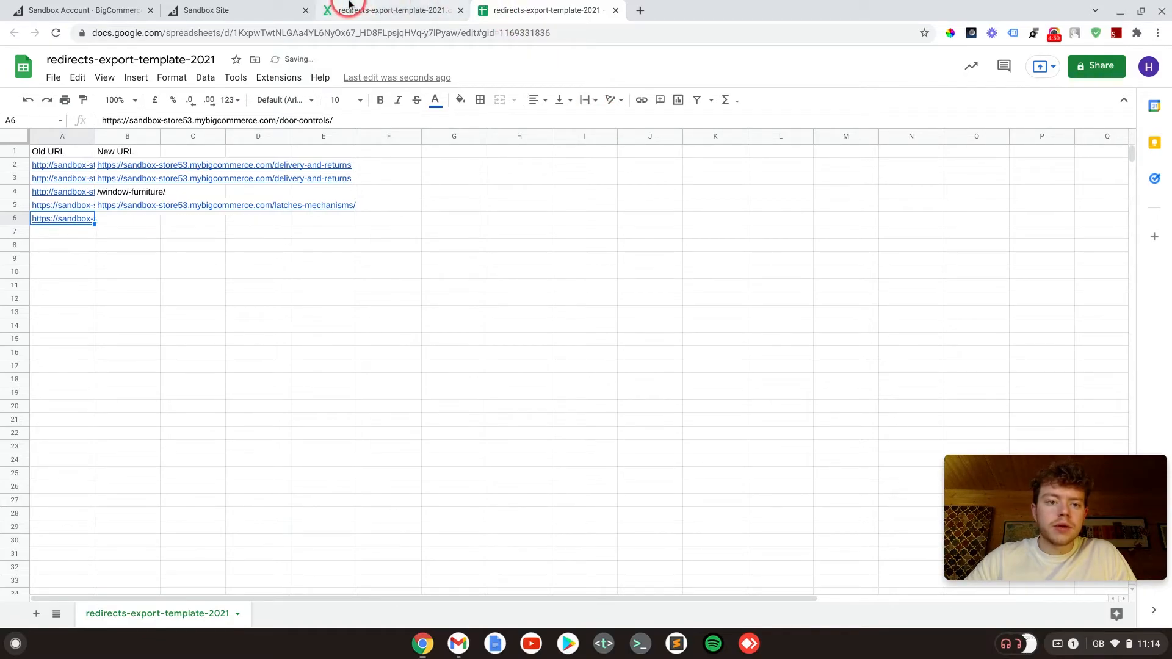
- Copy the storefront's Hinges category link into cell B6 of the spreadsheet as the New URL for the Door Controls redirect
click(195, 10)
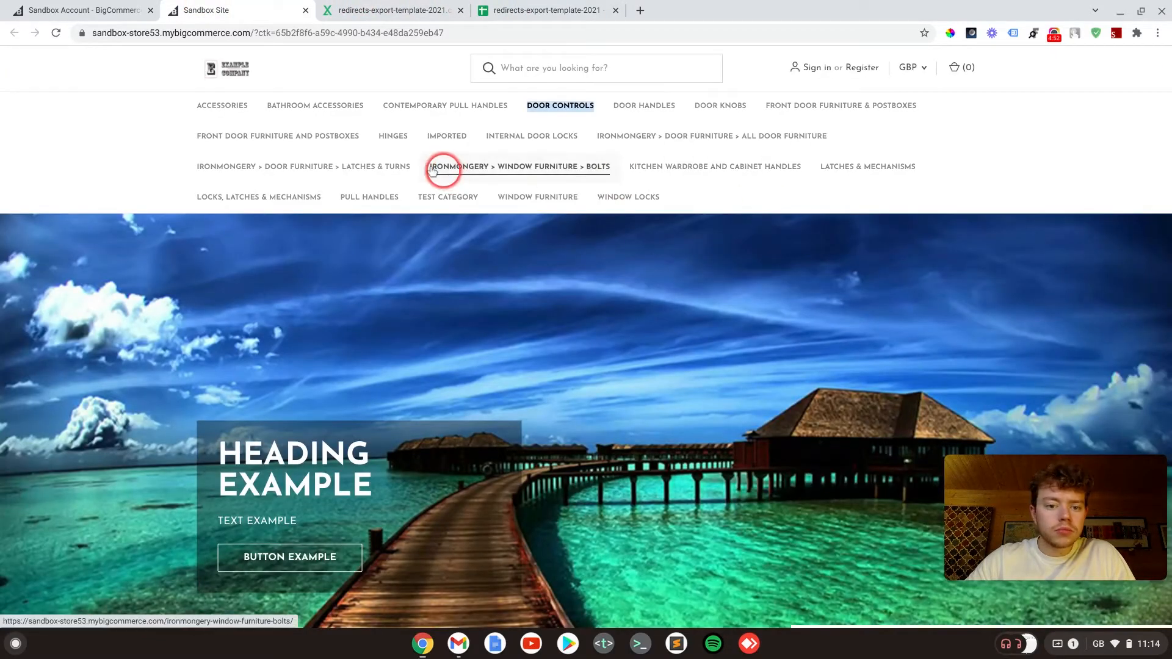
right_click(392, 138)
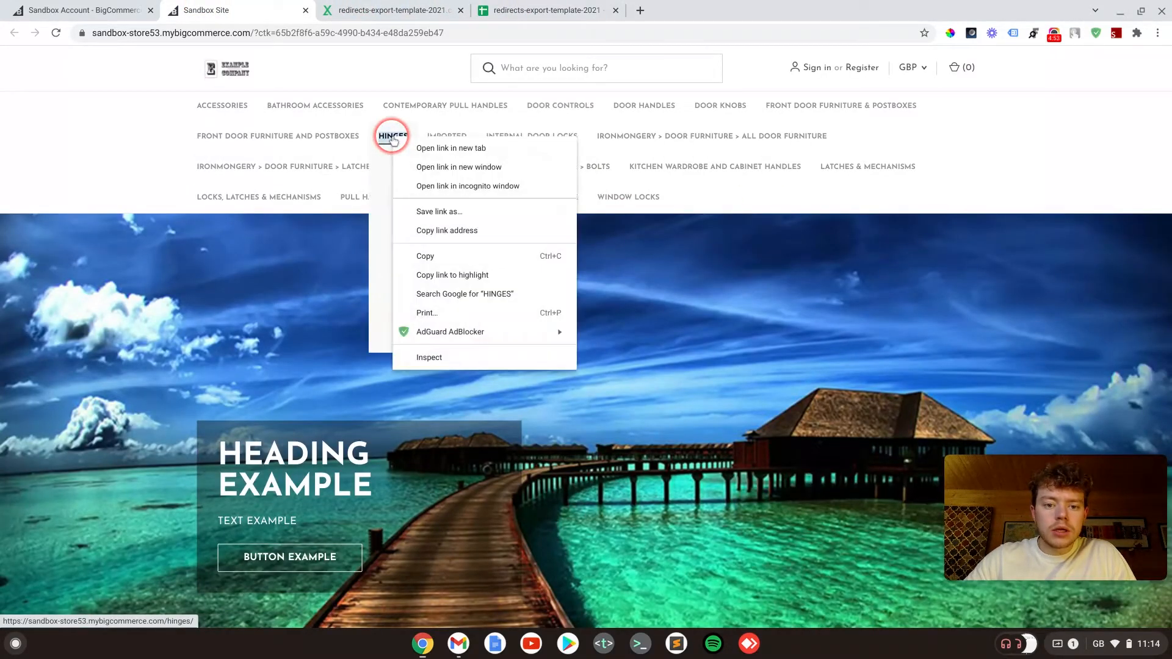
click(448, 230)
click(553, 5)
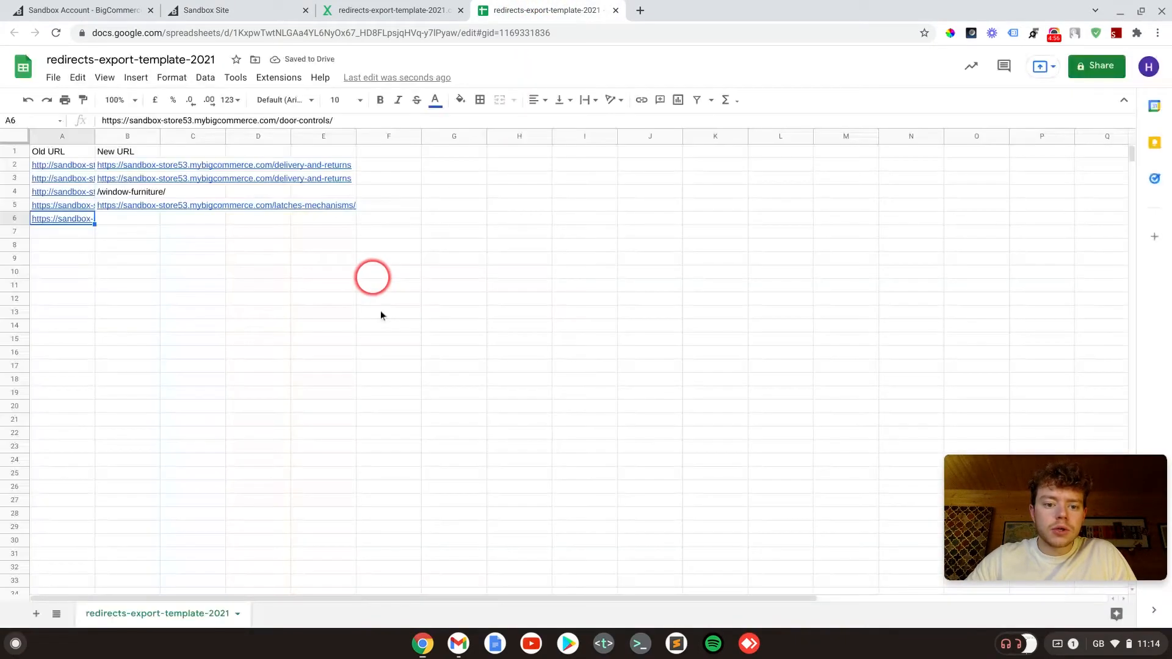
click(141, 222)
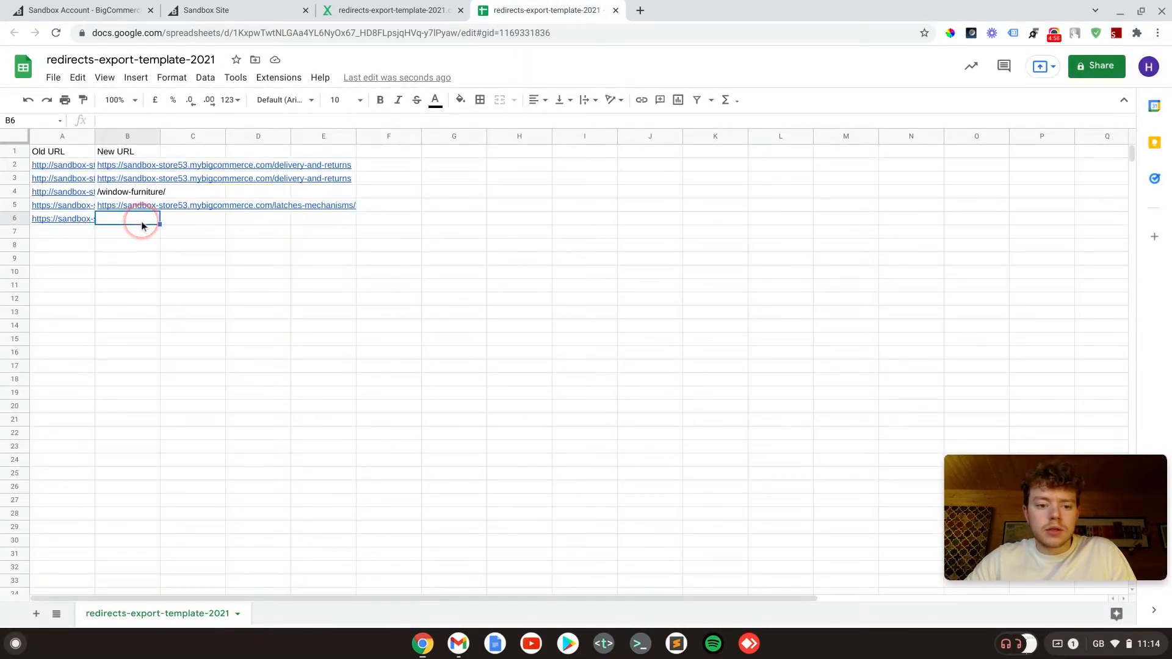
key(ctrl+v)
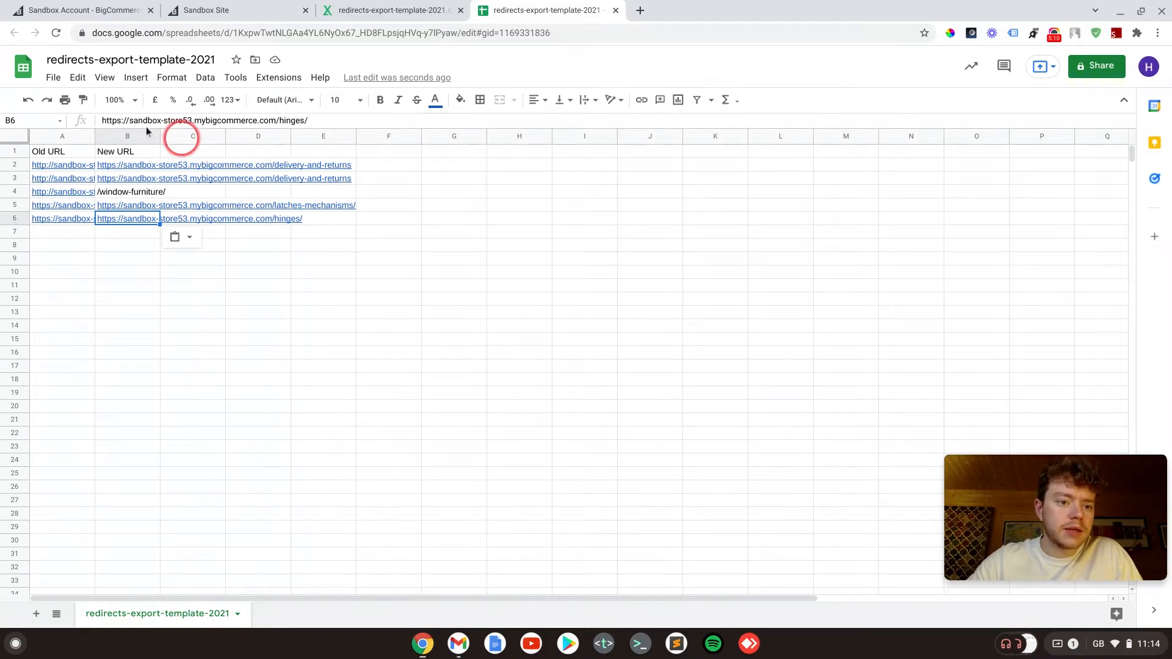
- Download the redirects spreadsheet as a comma-separated values file named redirects-import-example-2021.csv and dismiss the download notification
click(54, 79)
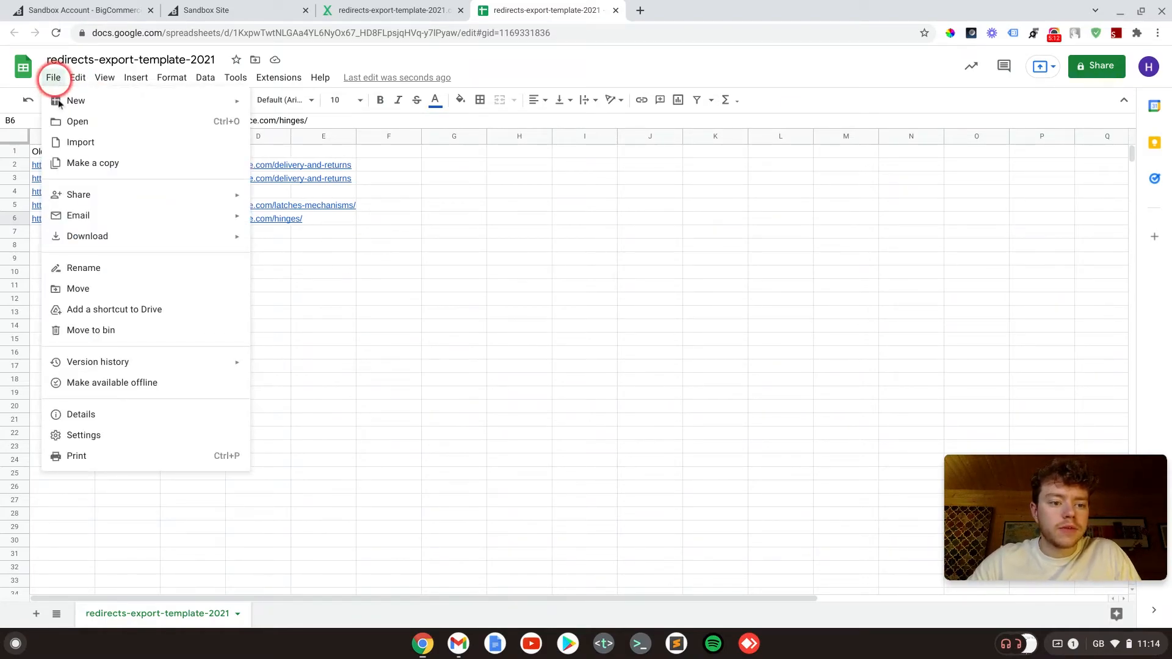
mouse_move(94, 237)
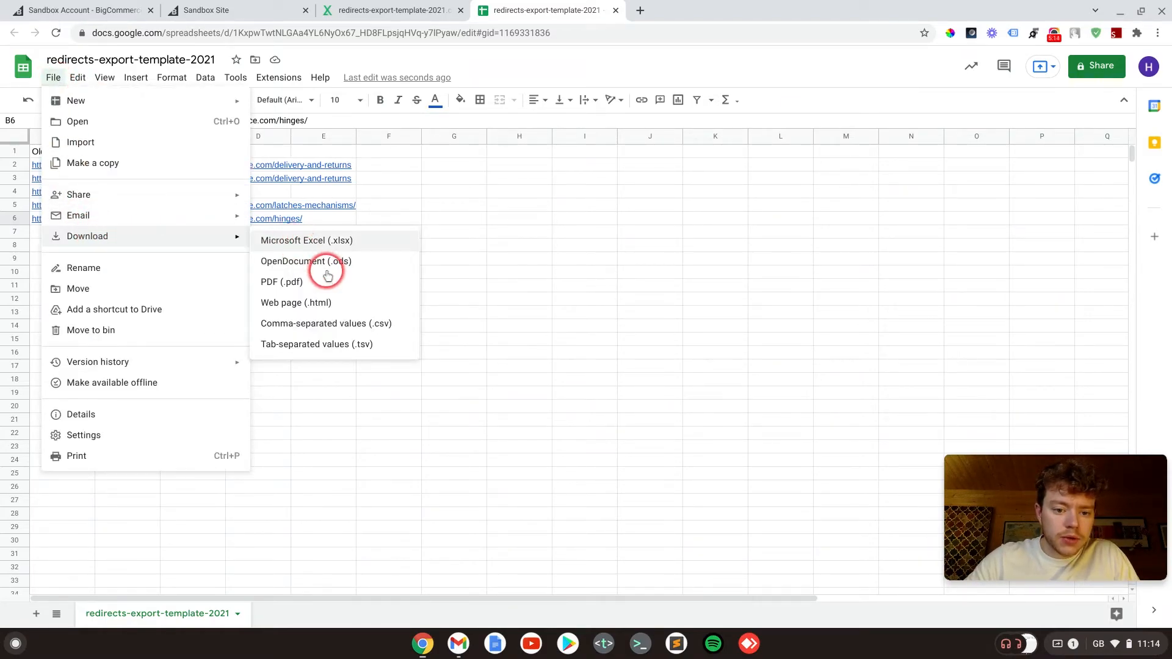
click(332, 327)
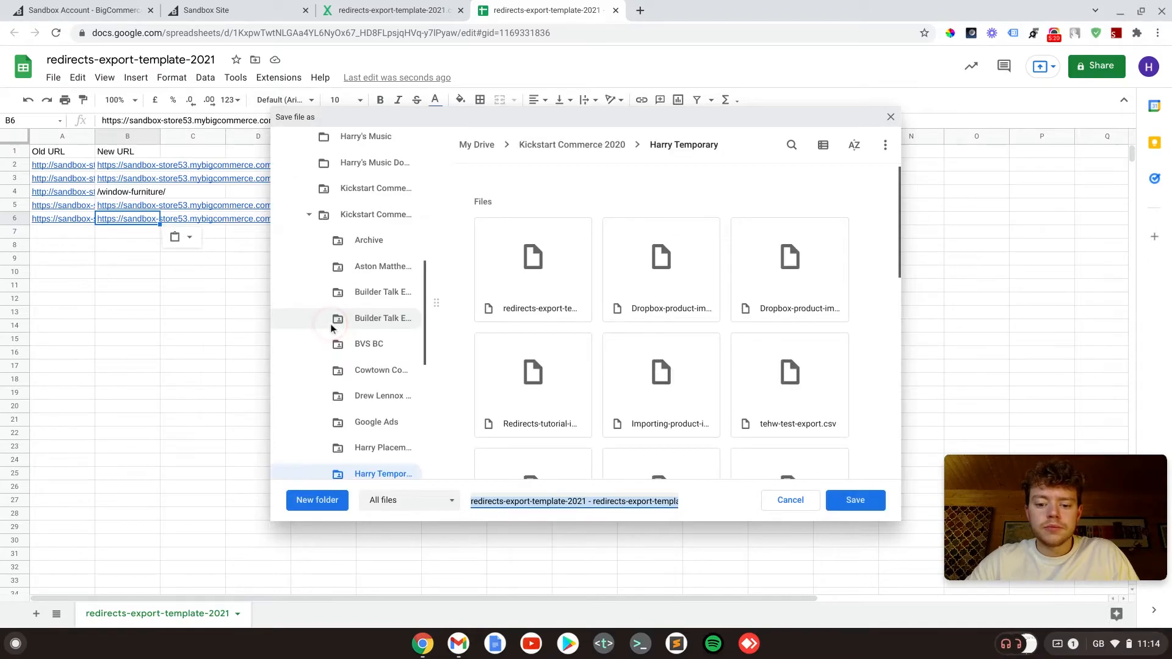
click(542, 284)
click(490, 503)
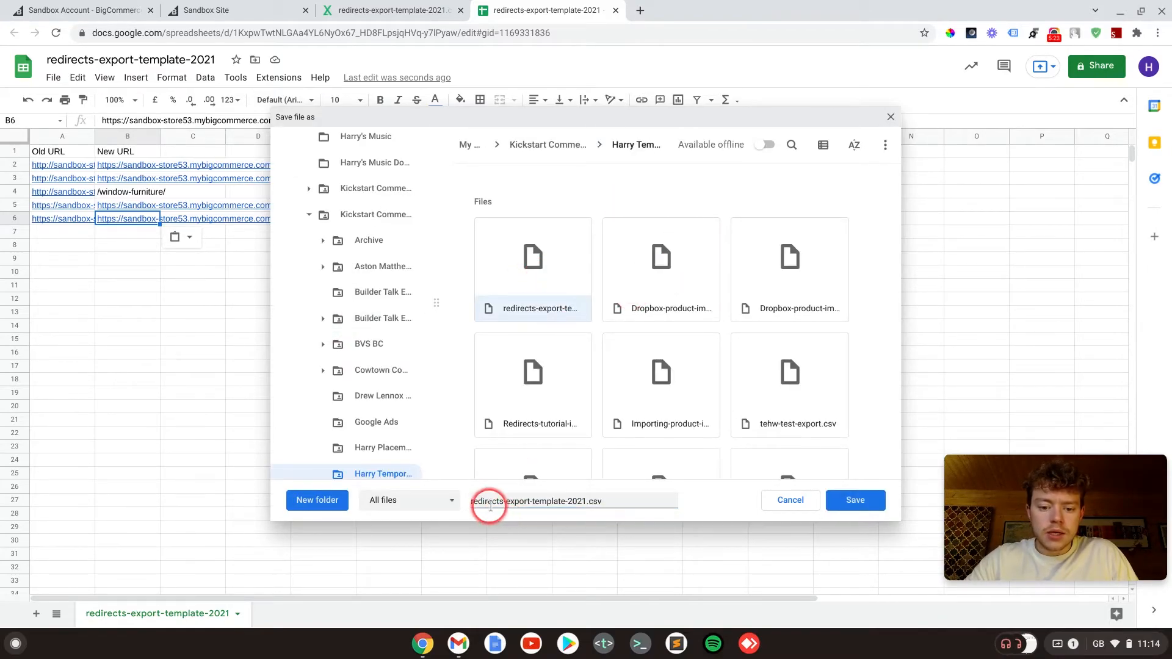
click(533, 502)
click(546, 501)
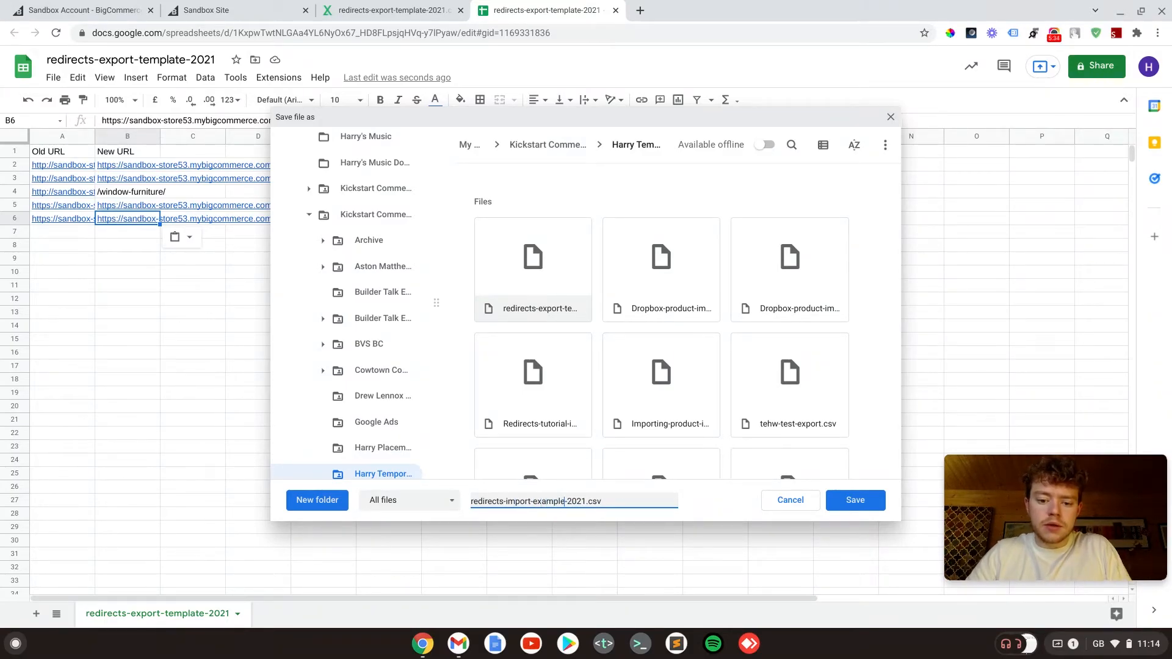
click(857, 502)
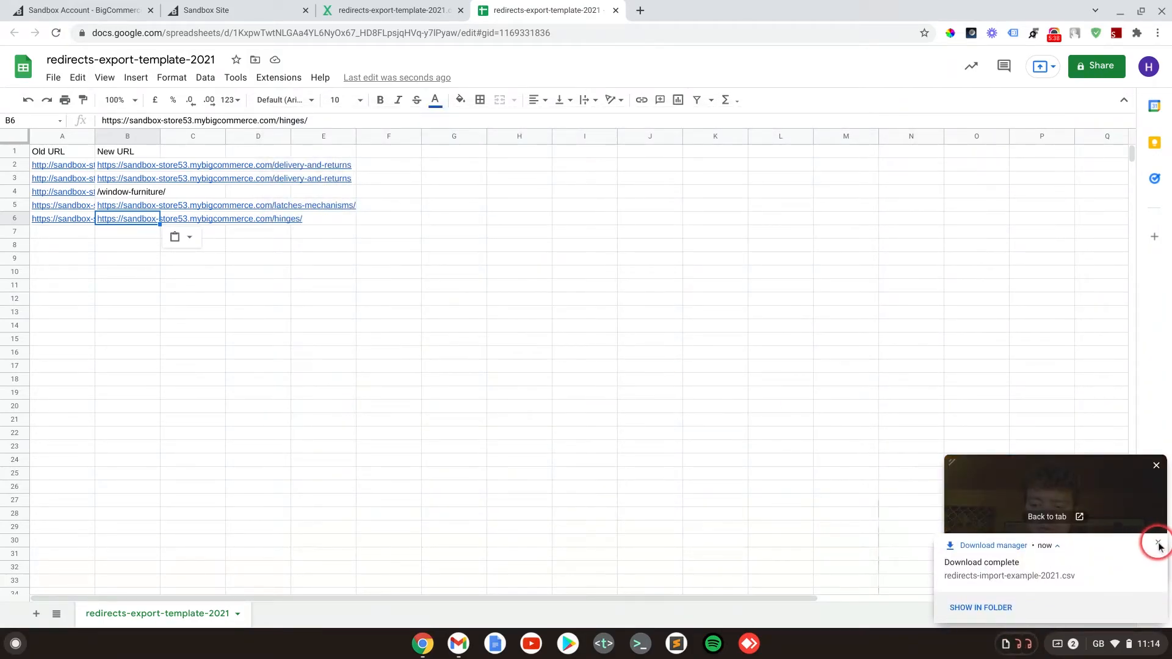
click(1158, 543)
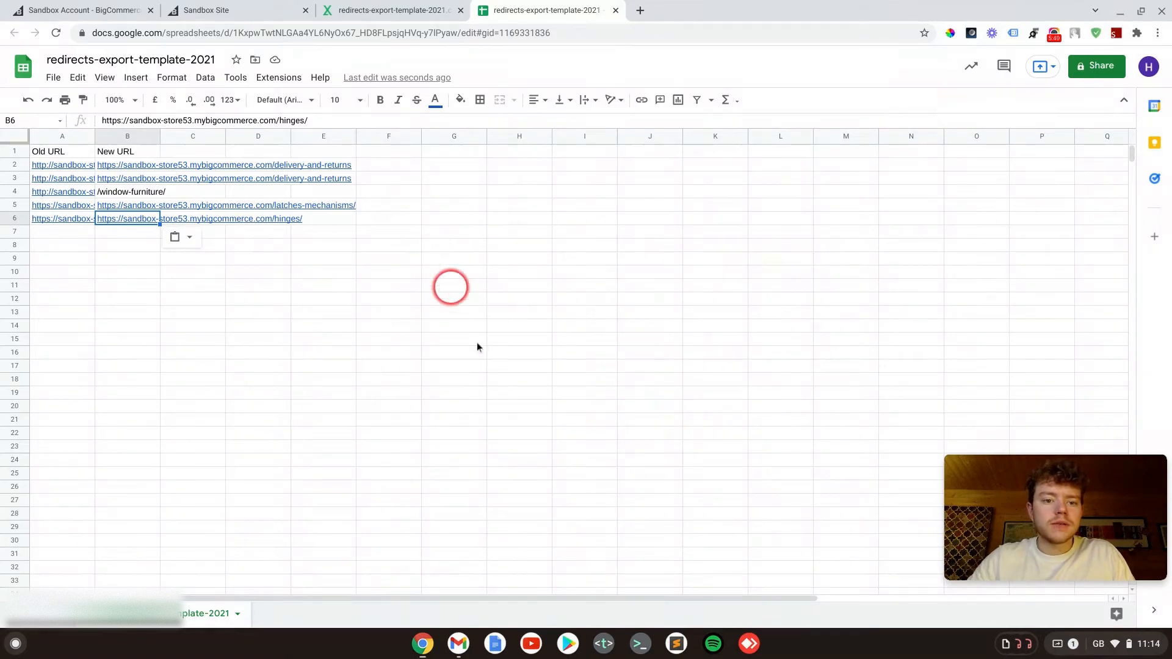
- Switch to the BigCommerce 301 redirects page and bulk import redirects-import-example-2021.csv as a file containing headers
click(82, 11)
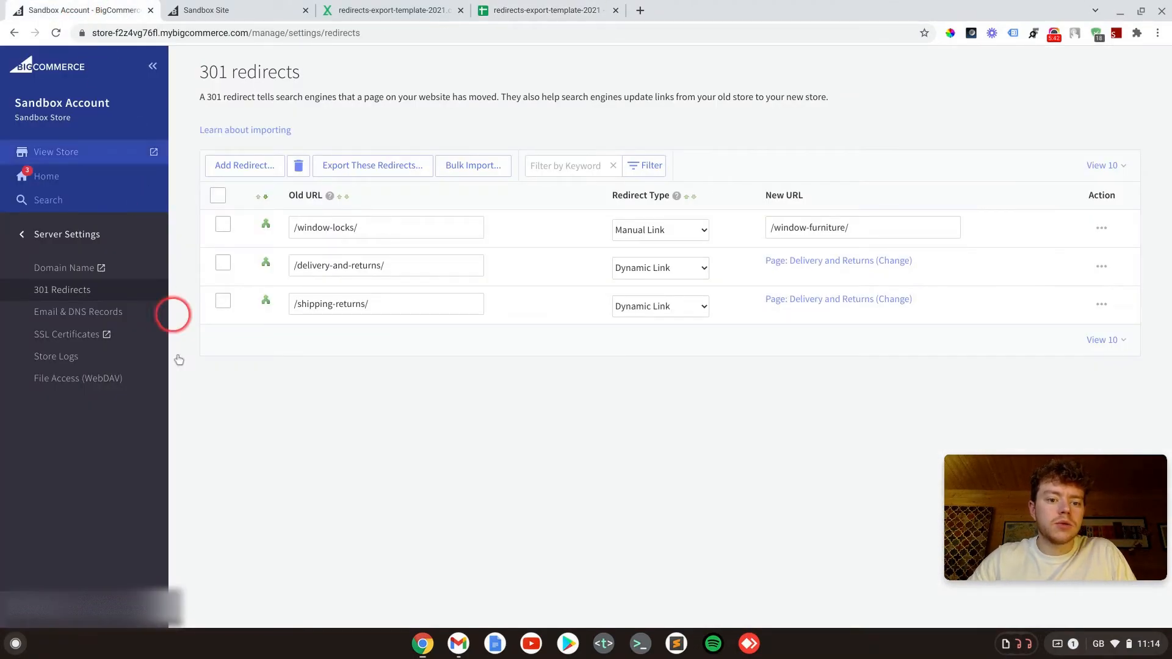
click(482, 166)
click(578, 224)
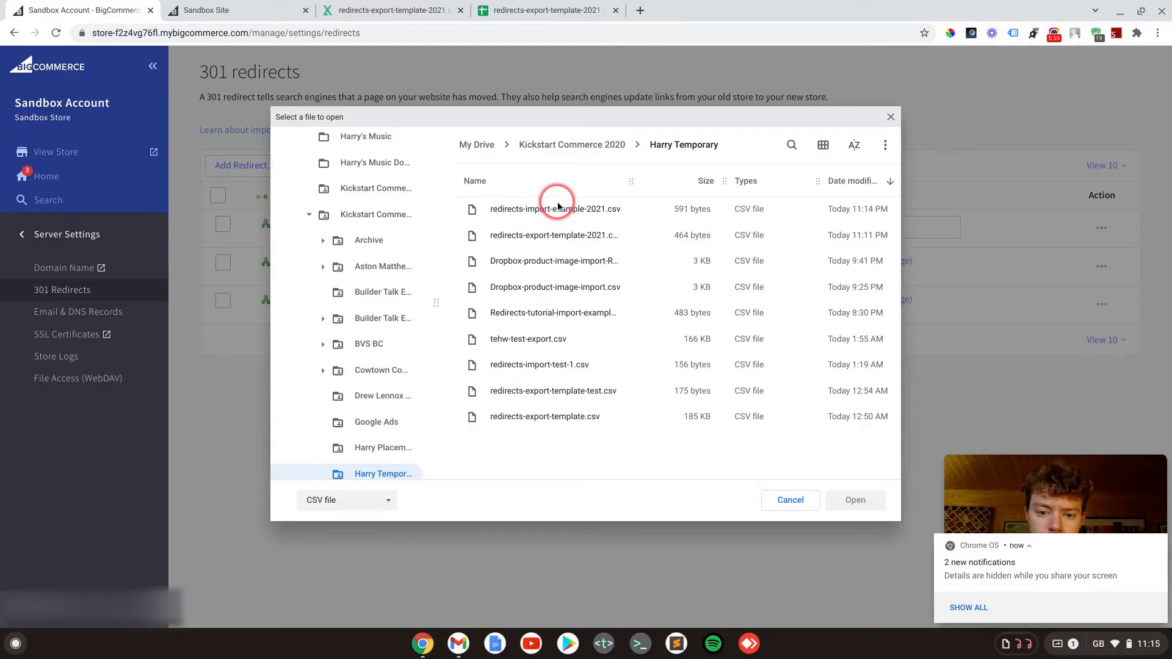
click(553, 209)
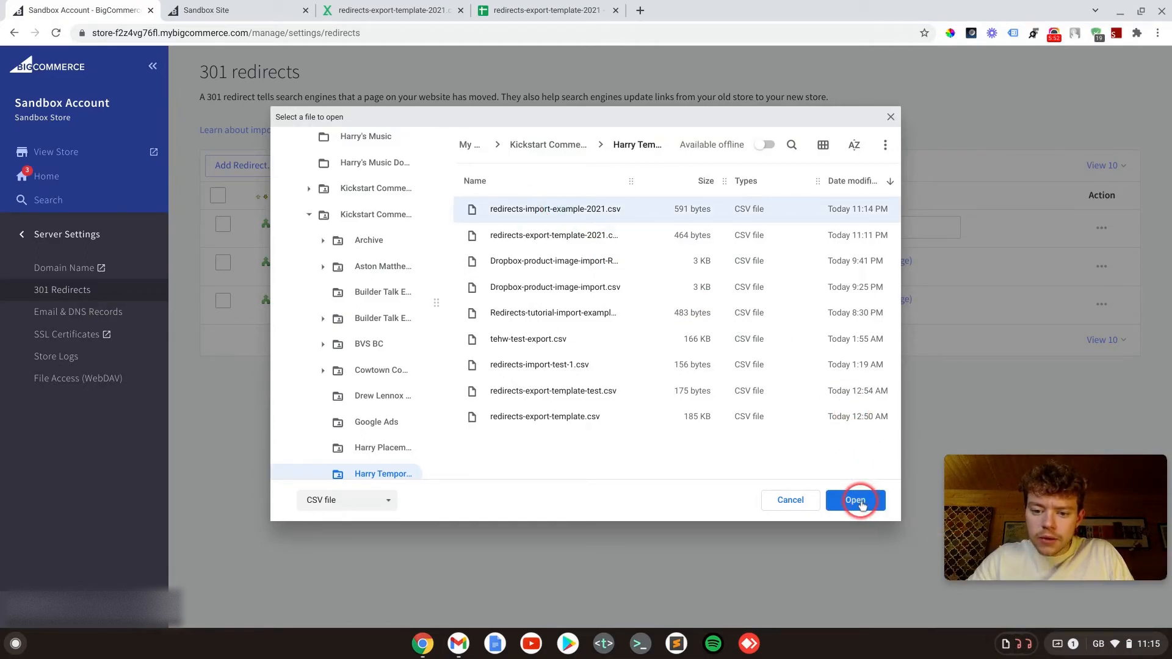
click(859, 502)
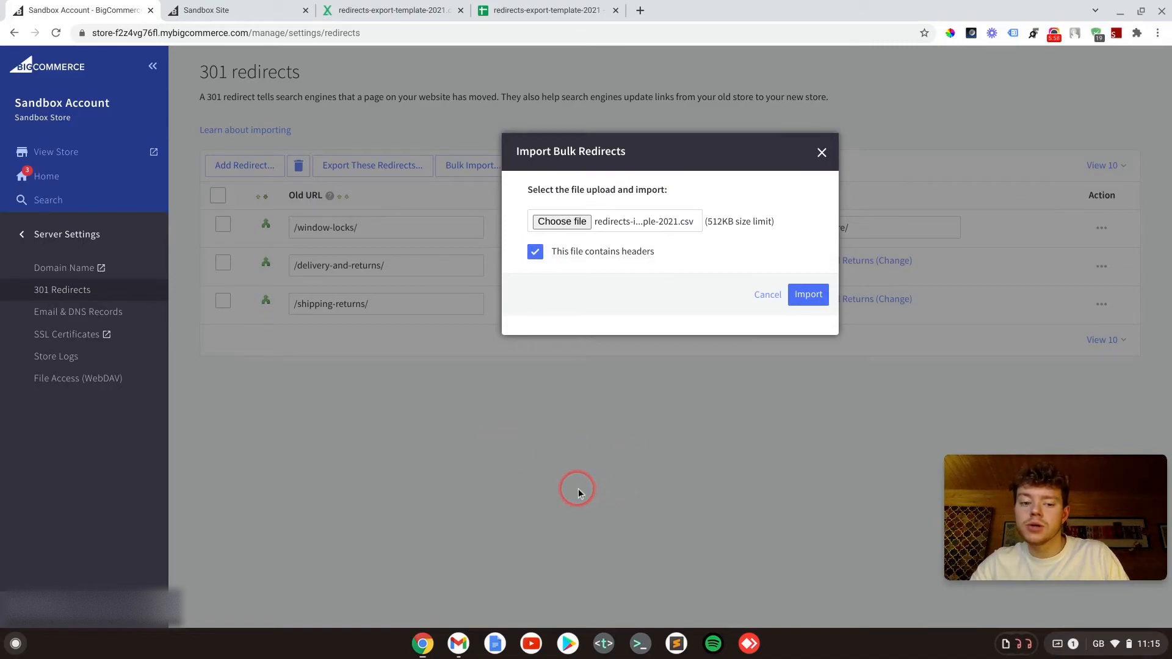
click(812, 296)
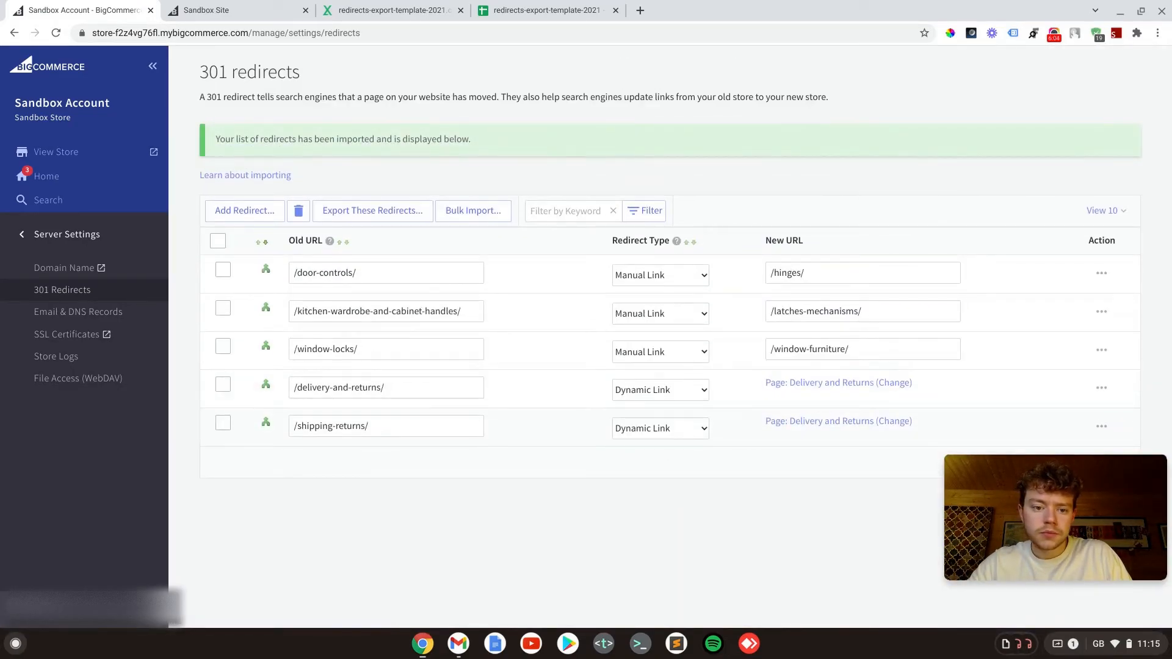
- Delete the /door-controls/ and /kitchen-wardrobe-and-cabinet-handles/ redirects from the 301 redirects list
click(339, 310)
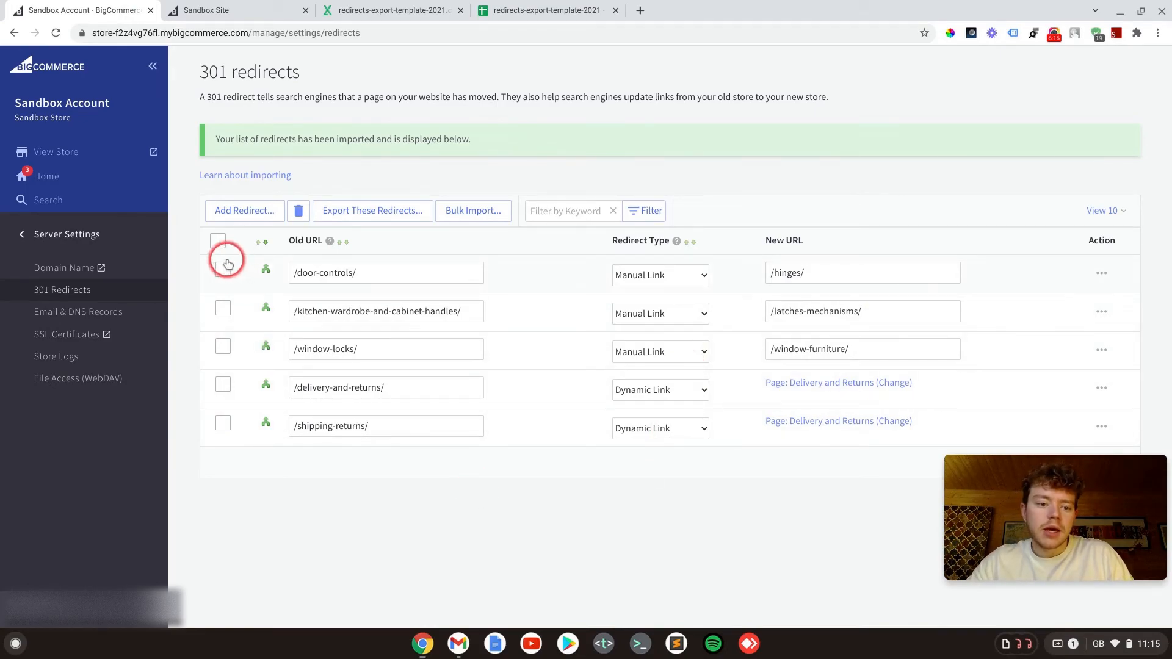
click(222, 313)
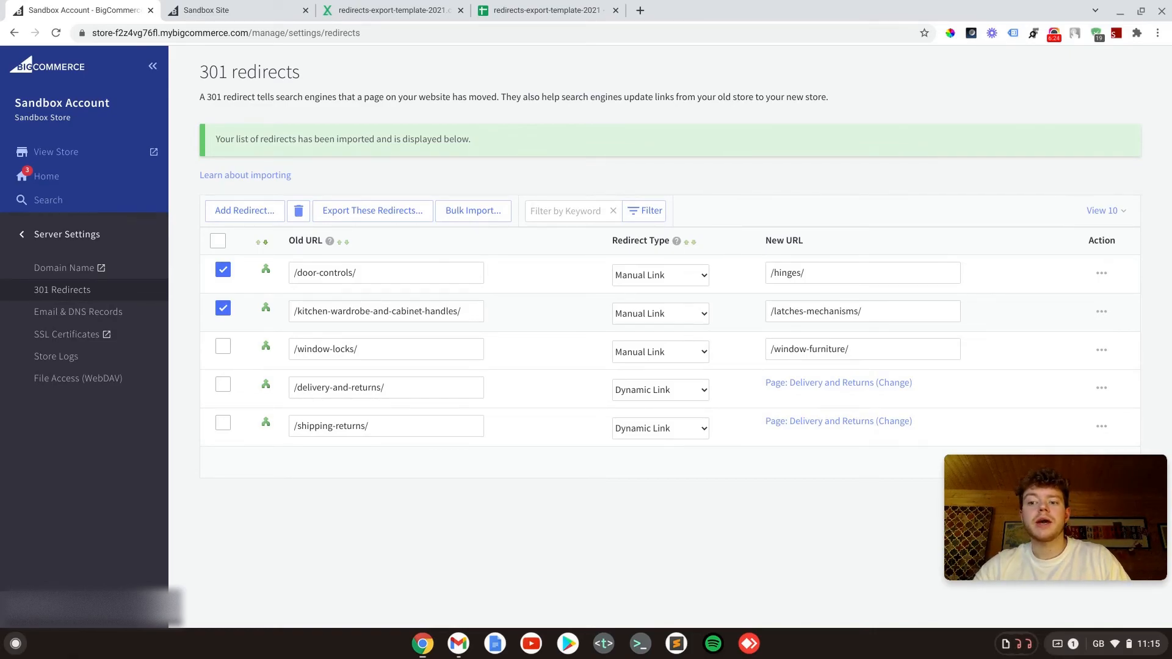
click(297, 210)
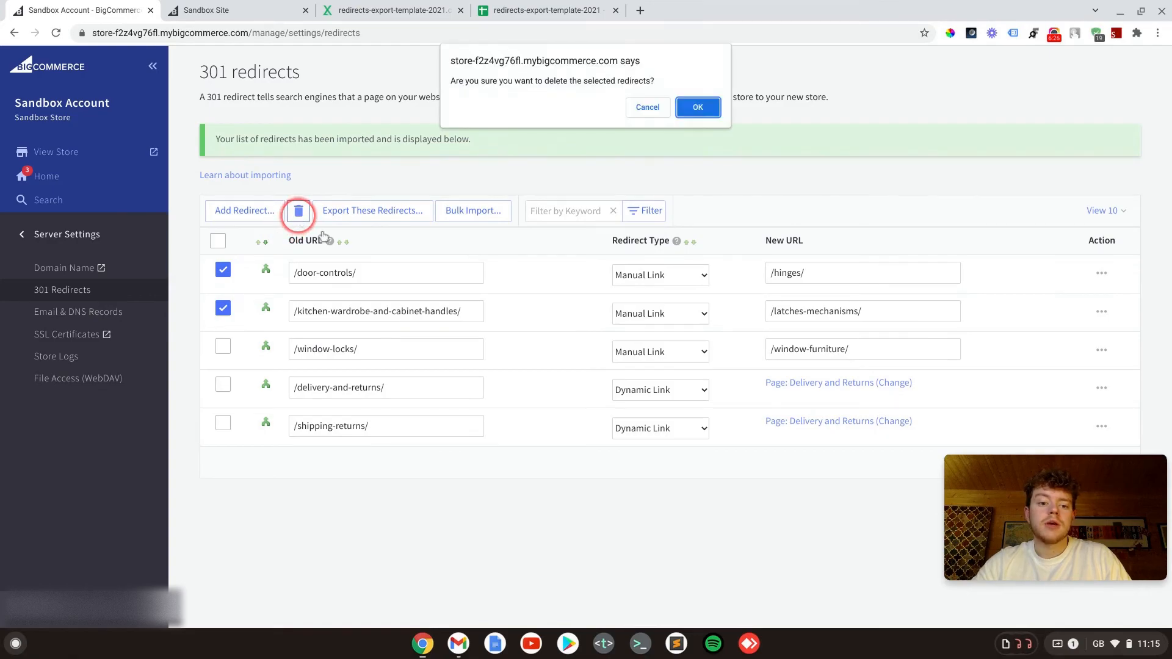
click(698, 107)
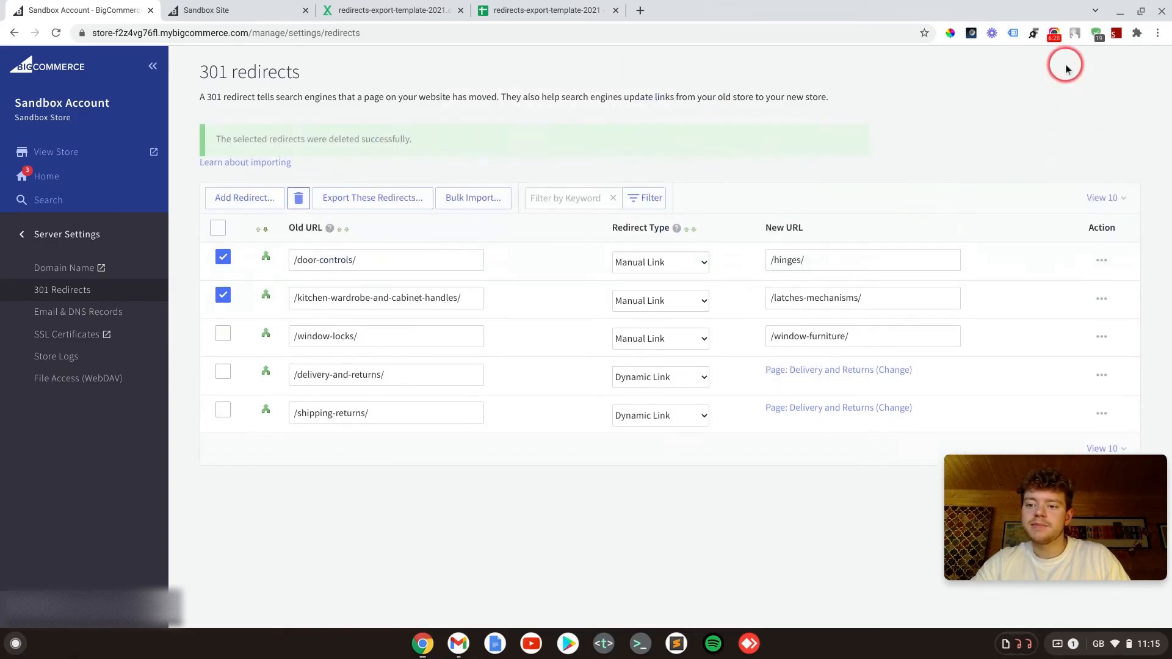